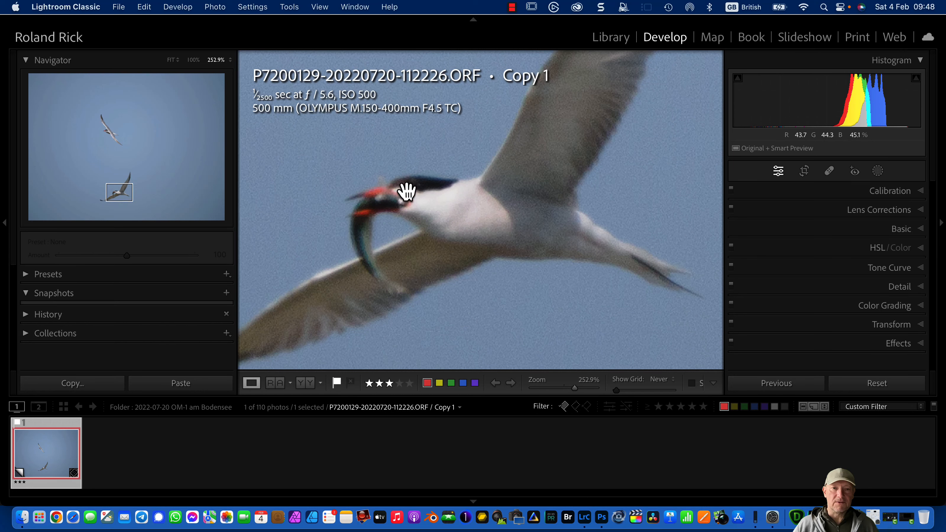
Crop the photo freely to an upright frame that encloses both terns and removes the empty sky at the sides.
click(415, 208)
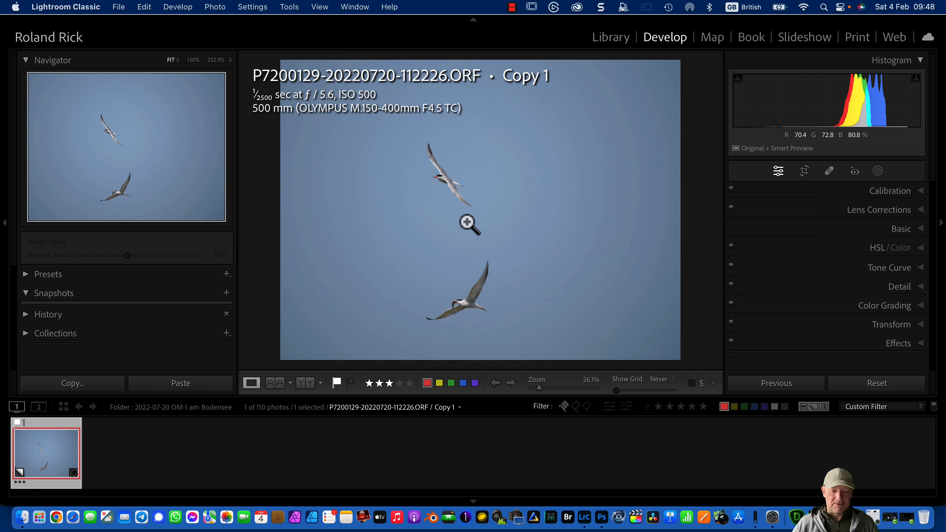
key(r)
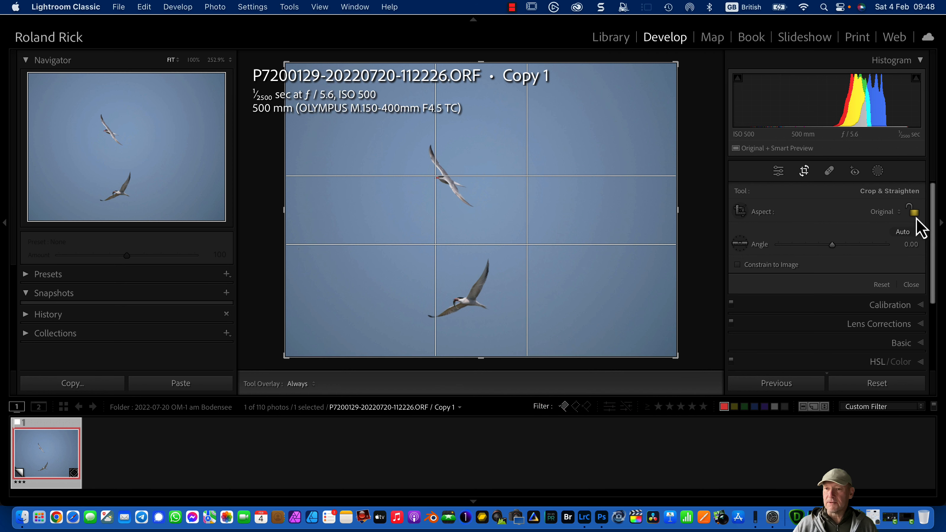
click(740, 210)
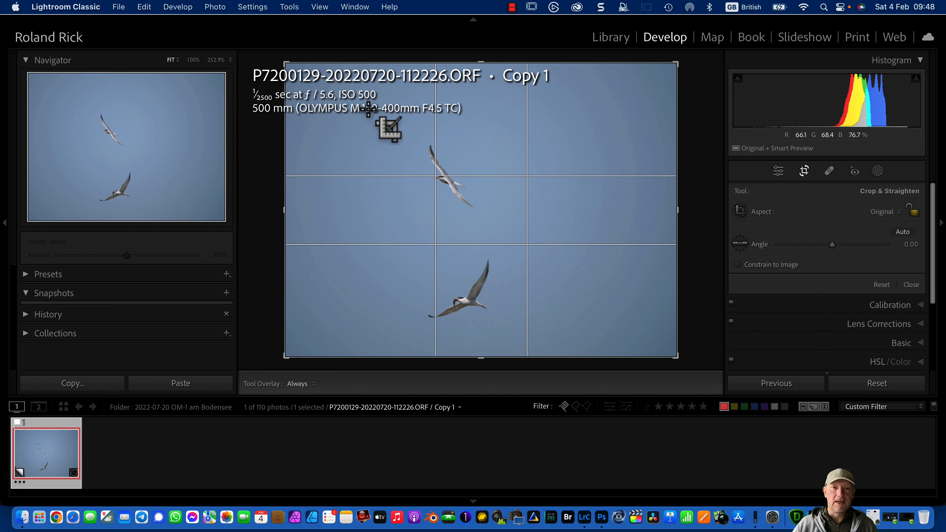
drag(361, 108, 566, 356)
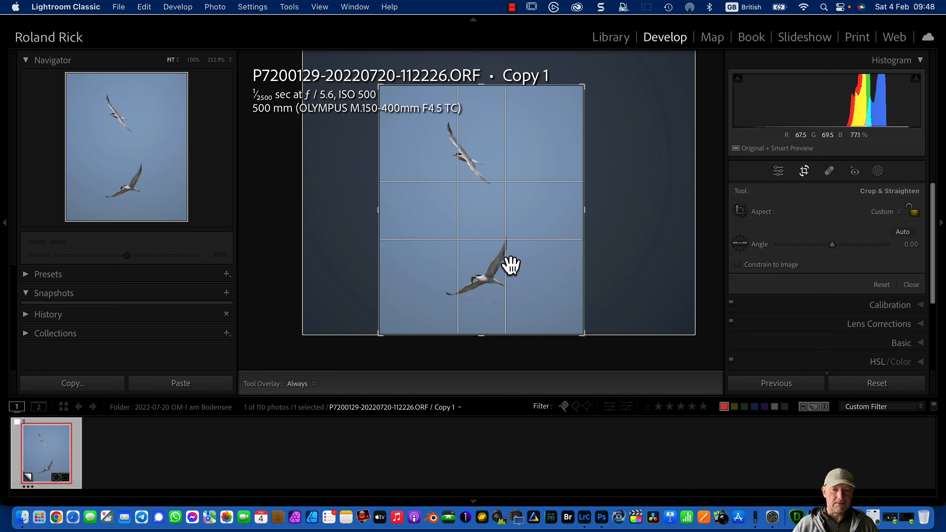
key(Return)
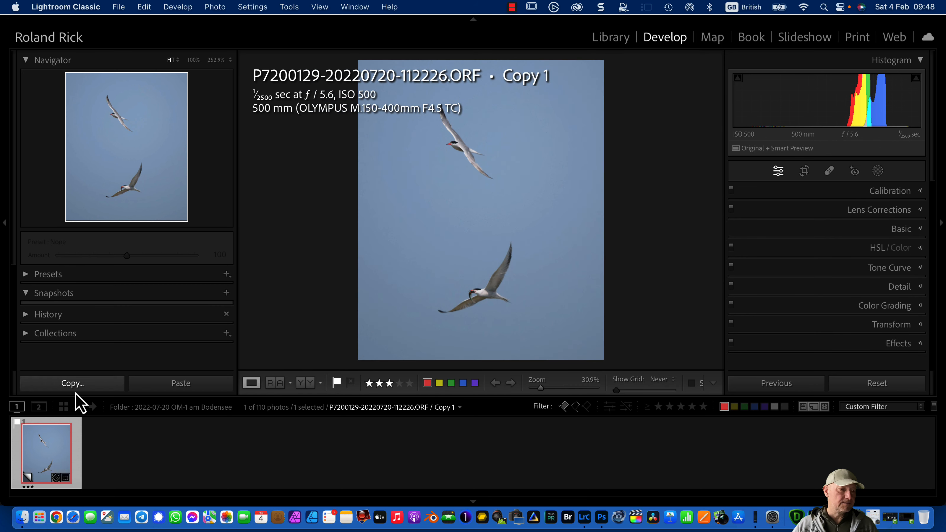
Open the cropped photo in Adobe Photoshop 2023 for editing and duplicate the background layer.
right_click(53, 456)
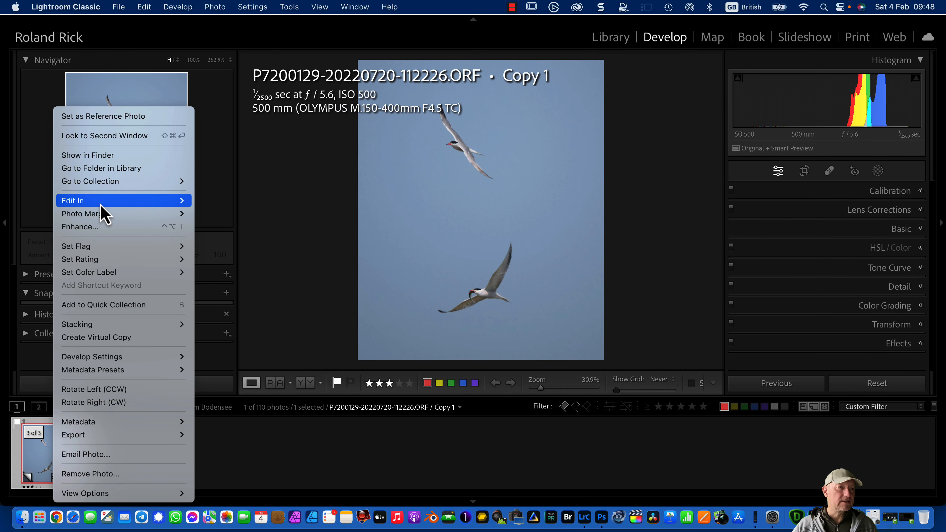
mouse_move(100, 203)
click(235, 200)
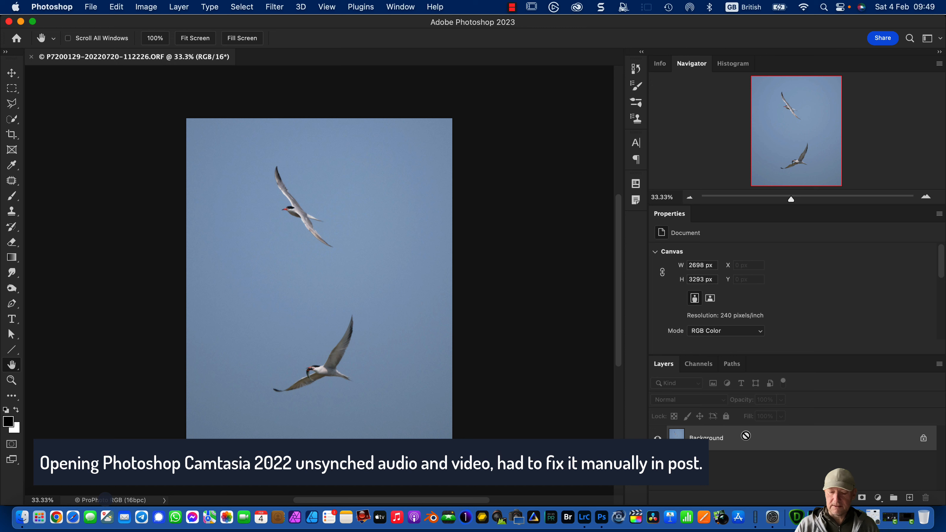
key(super+j)
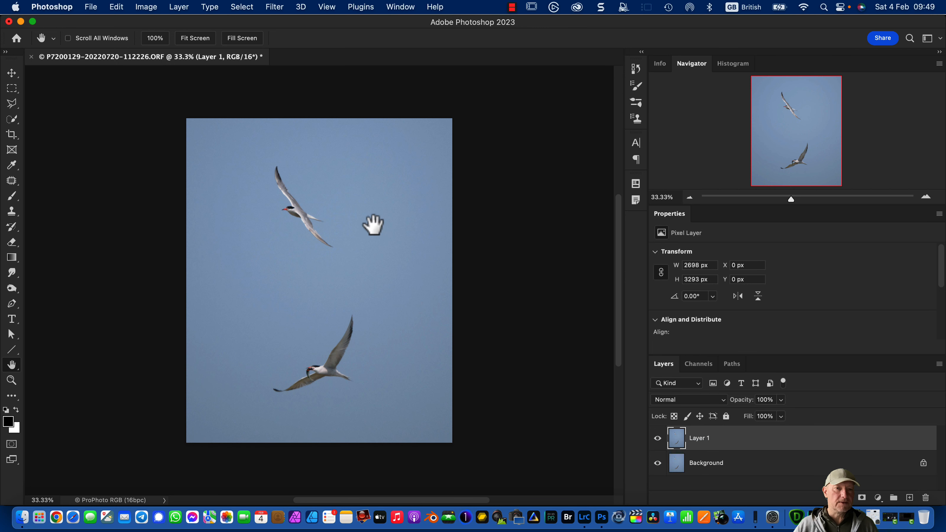
click(13, 183)
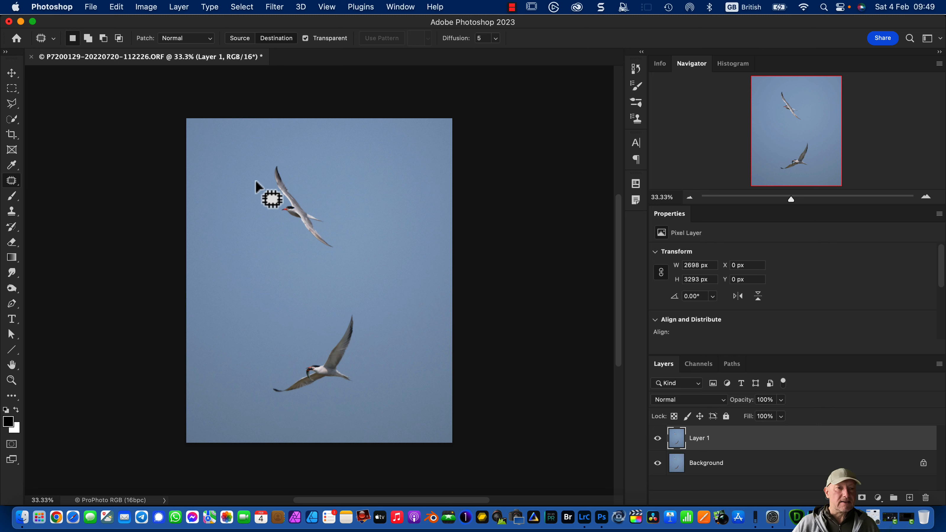
drag(256, 183, 261, 205)
mouse_move(371, 261)
mouse_down()
mouse_move(349, 199)
mouse_move(307, 147)
mouse_move(274, 139)
mouse_move(257, 150)
mouse_up()
drag(254, 186, 255, 193)
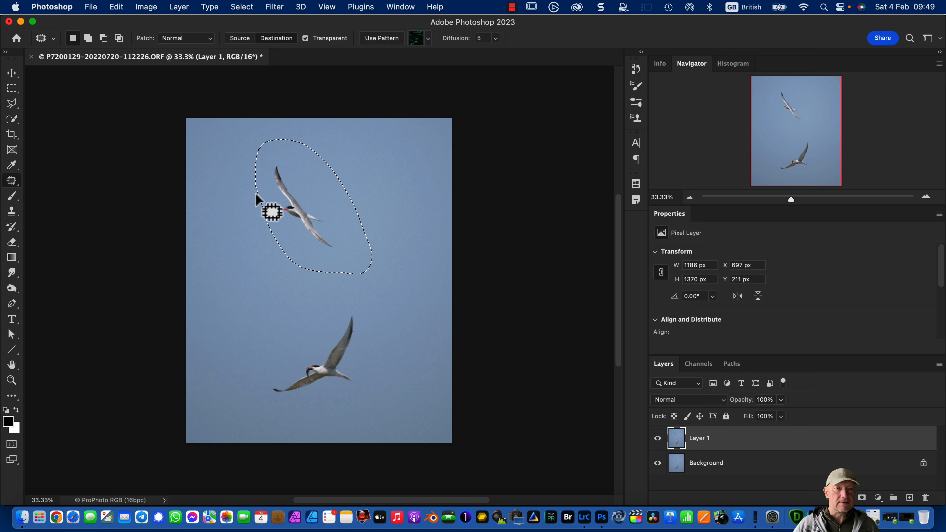
key(super+d)
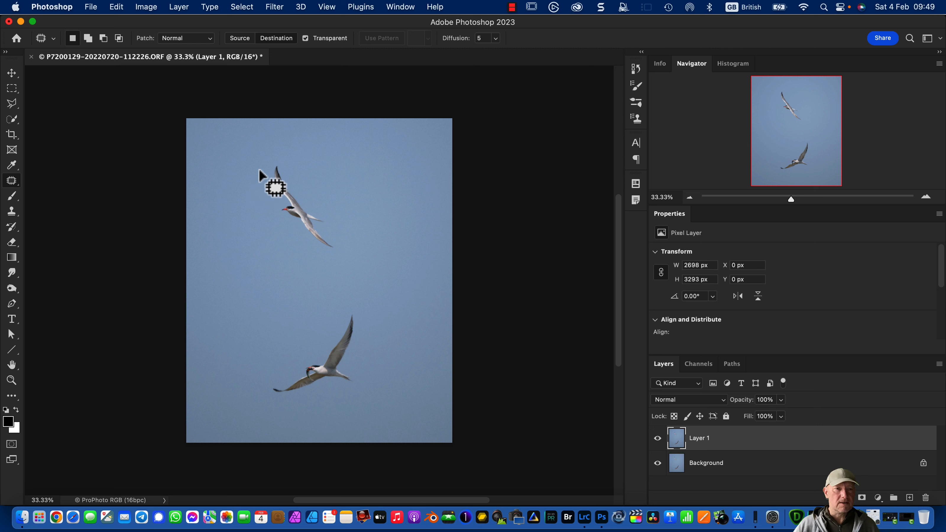
Outline the upper tern with a Patch tool selection of about 1016 by 1265 px and set the diffusion to 6.
mouse_move(291, 254)
mouse_down()
mouse_move(354, 271)
mouse_move(364, 242)
mouse_move(344, 234)
mouse_move(351, 227)
mouse_move(310, 154)
mouse_move(261, 146)
mouse_move(256, 172)
mouse_up()
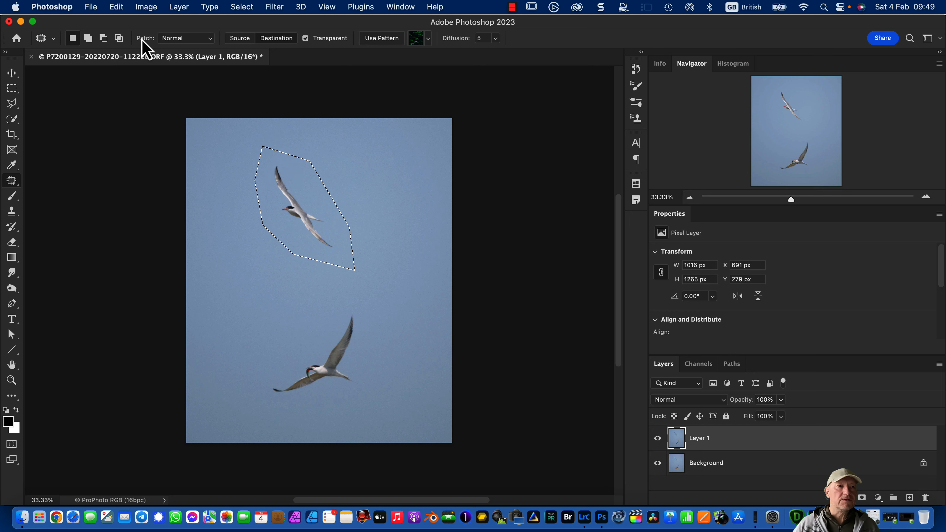
click(183, 39)
click(180, 41)
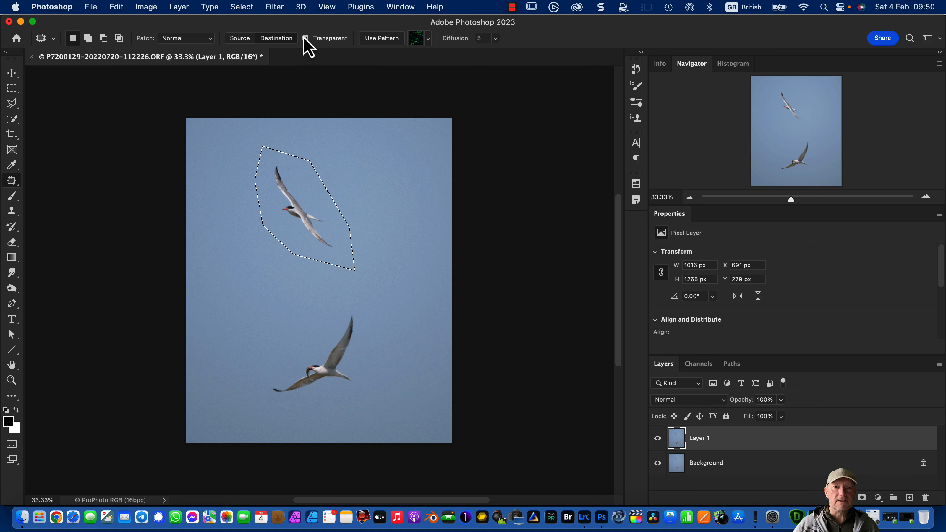
click(495, 38)
drag(503, 58, 503, 54)
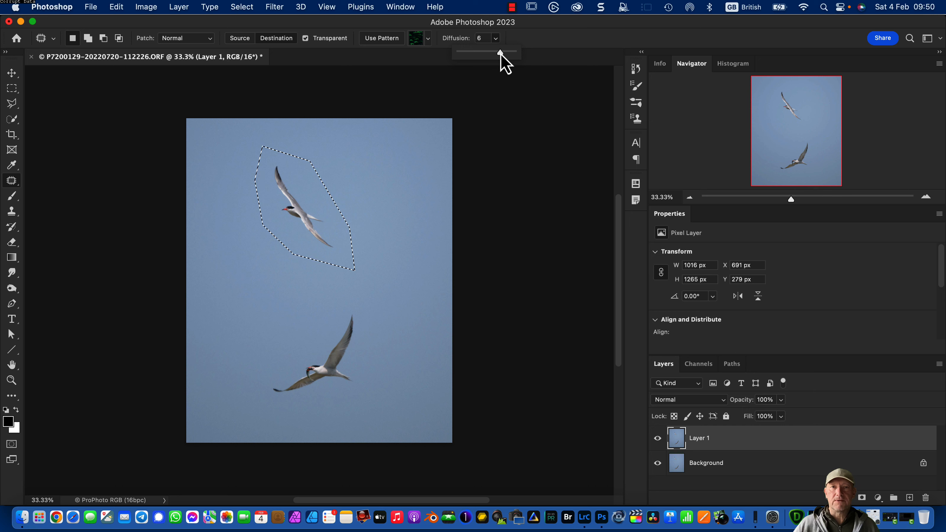
Patch a copy of the upper tern about 1200 px lower, overlapping the lower tern's raised wing, and clear the selection.
click(301, 218)
drag(302, 218, 285, 263)
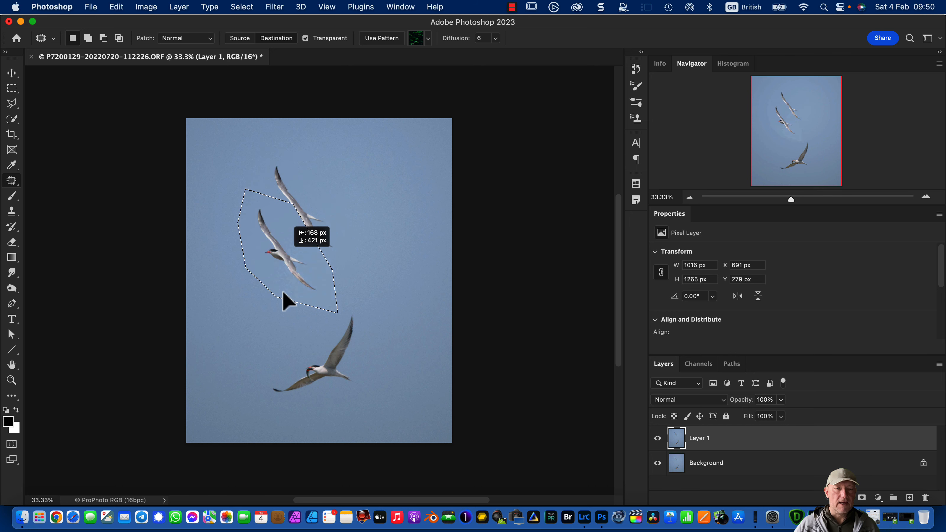
drag(288, 303, 318, 333)
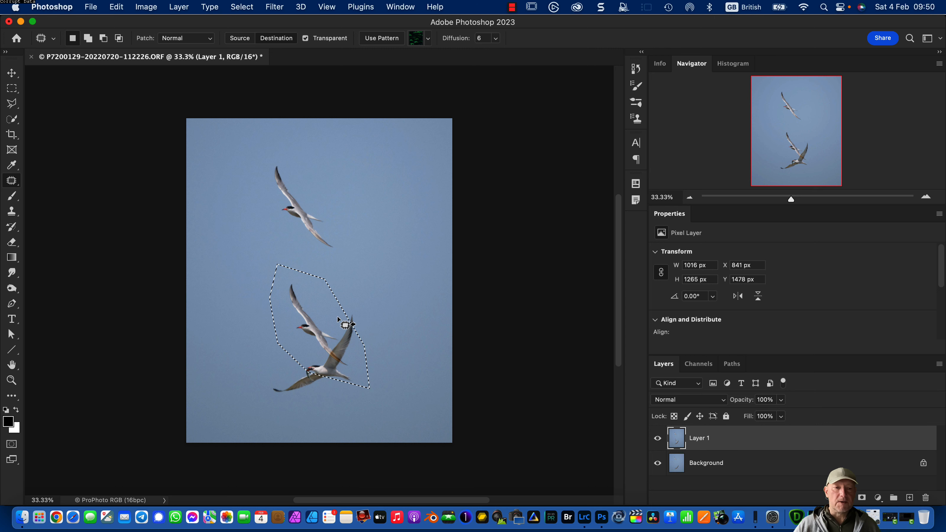
key(super+d)
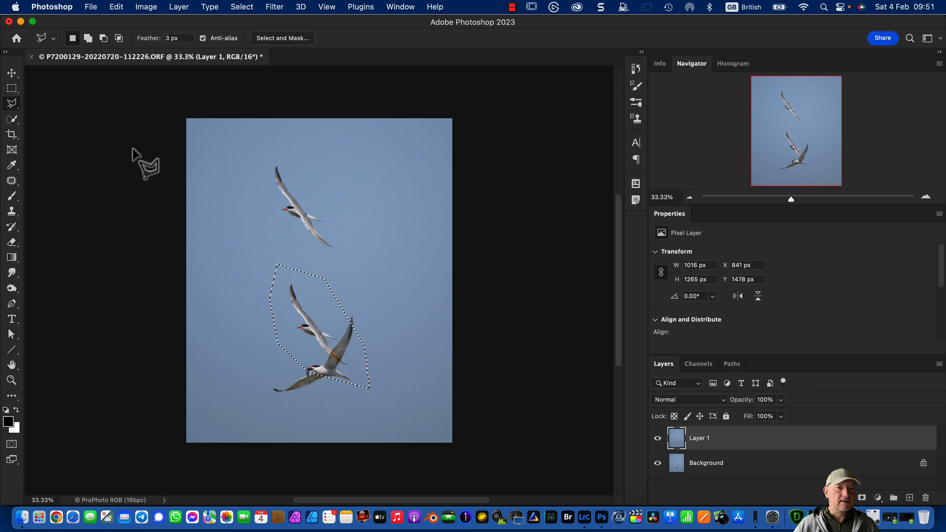
key(super+d)
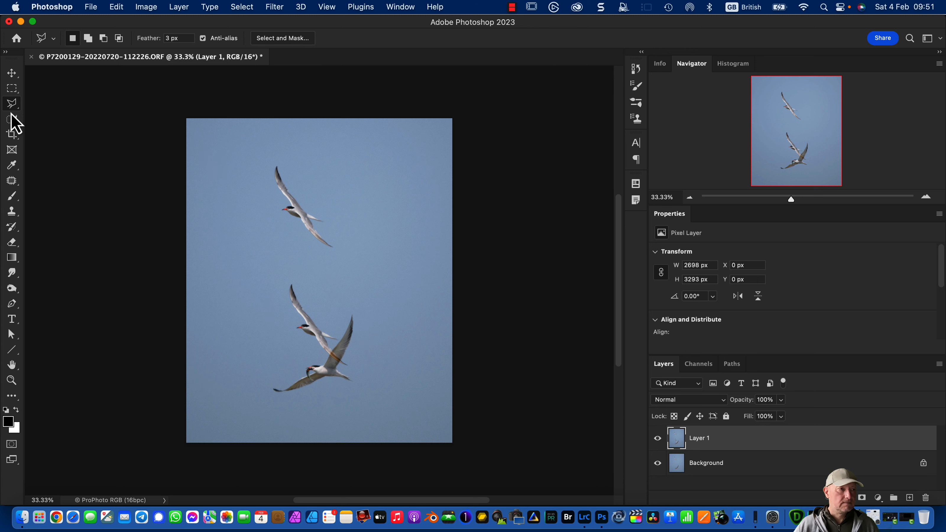
Select the original upper tern with a Polygonal Lasso outline of about 1118 by 1281 px.
click(253, 176)
click(270, 239)
click(327, 267)
click(361, 255)
click(356, 224)
click(311, 159)
click(266, 142)
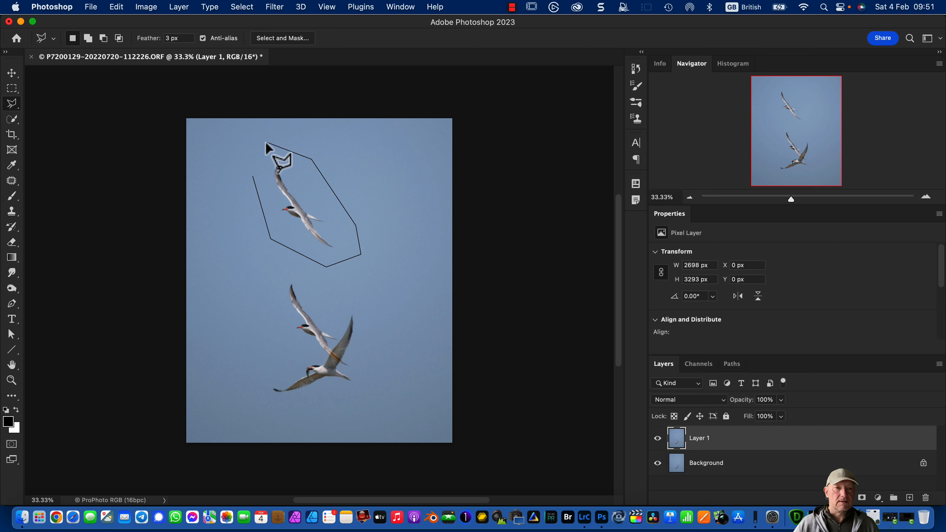
click(253, 175)
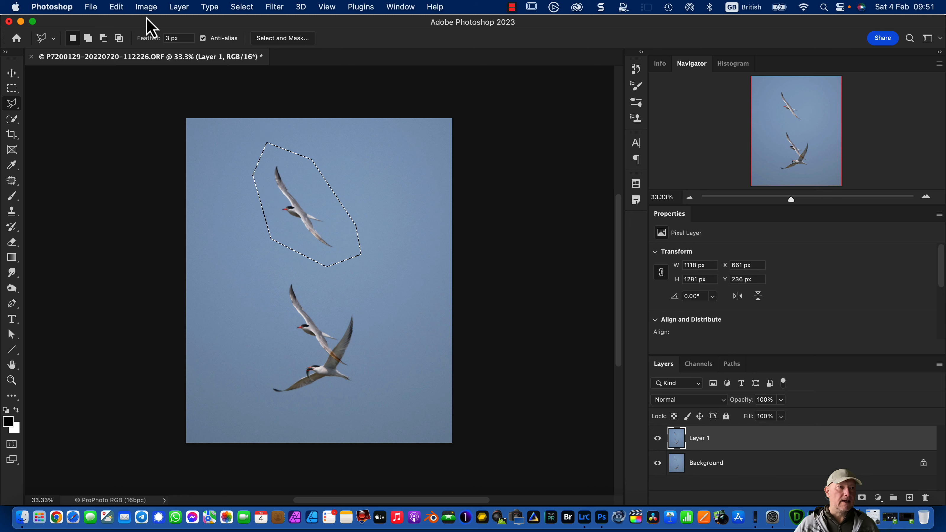
click(90, 8)
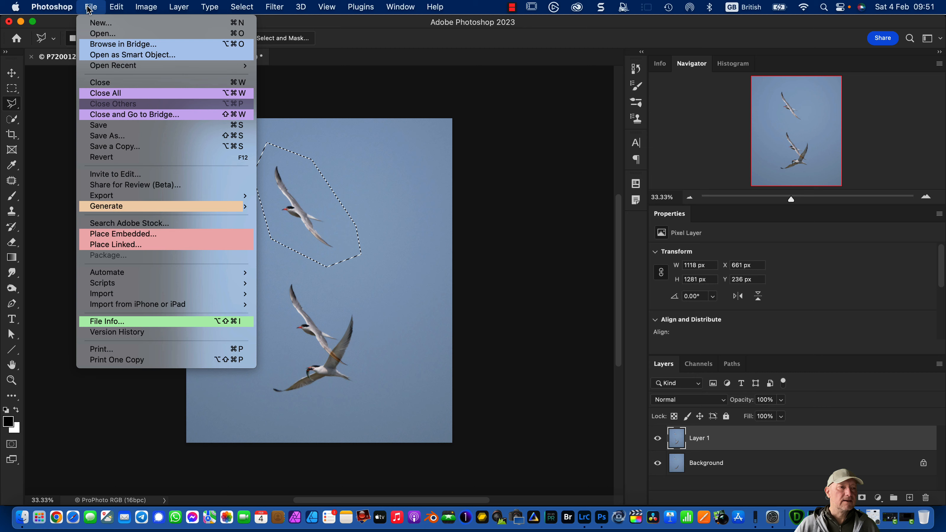
mouse_move(122, 9)
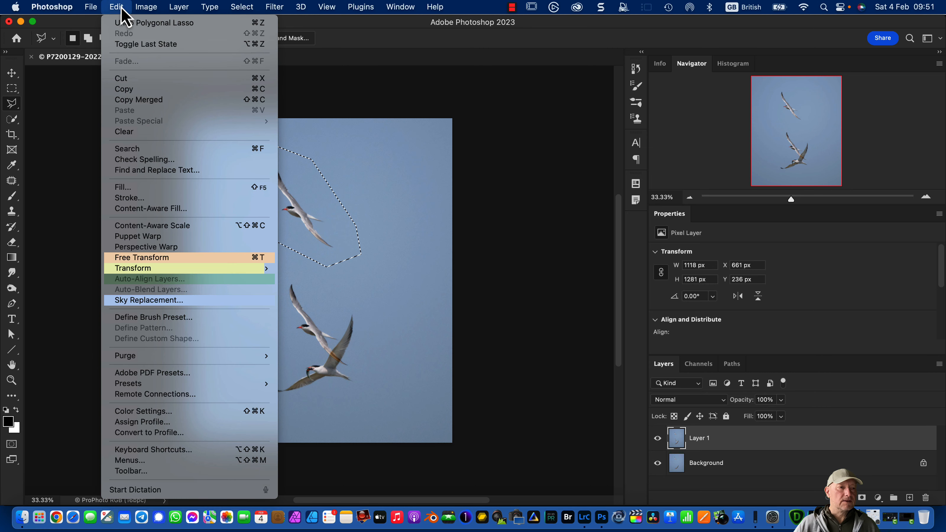
click(175, 208)
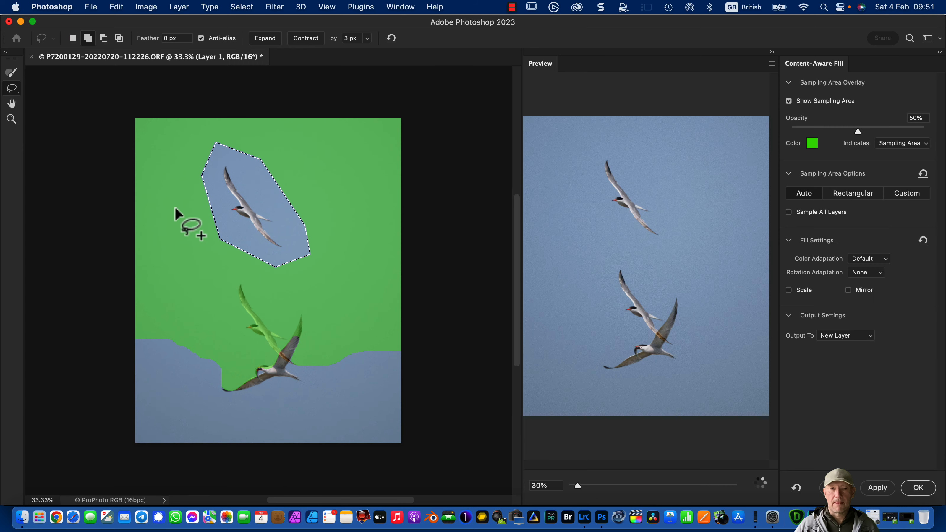
scroll(651, 243, down, 5)
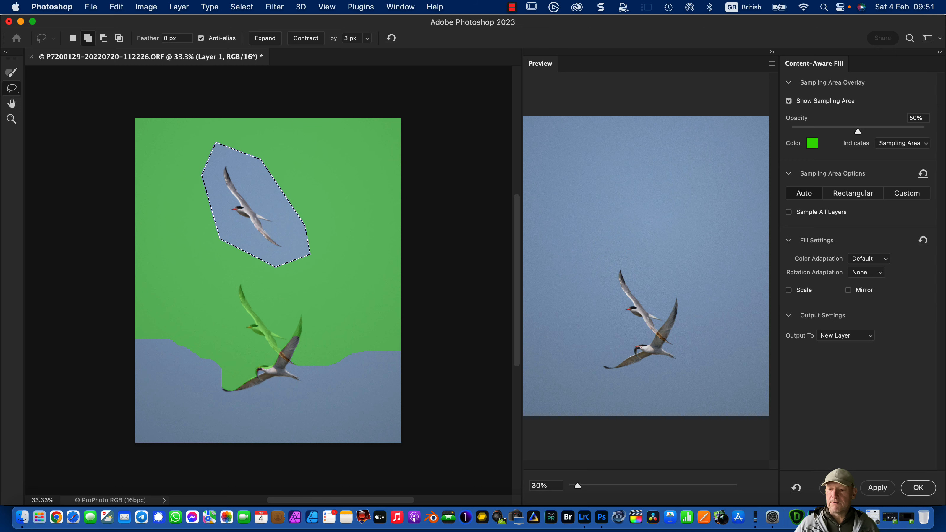
key(Return)
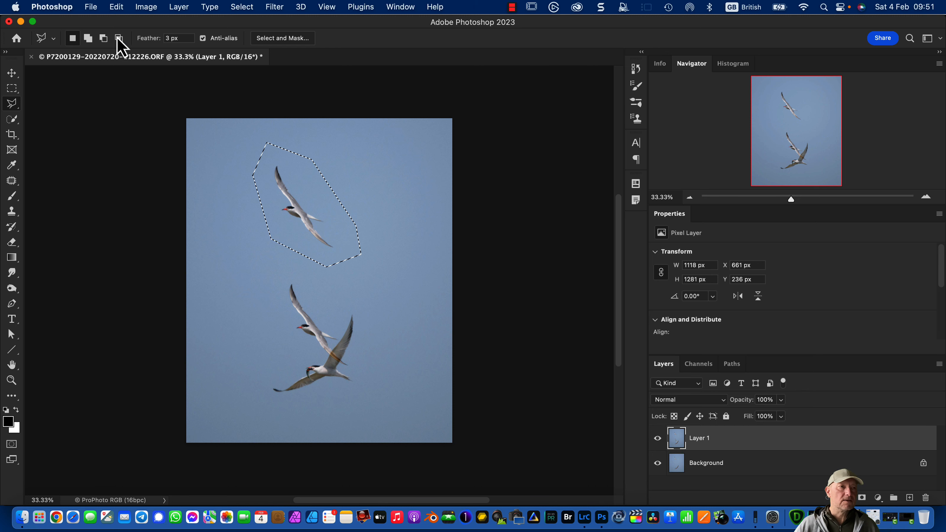
Fill the selected upper tern with Content-Aware contents at 100% opacity with Preserve Transparency enabled, and clear the selection.
click(118, 9)
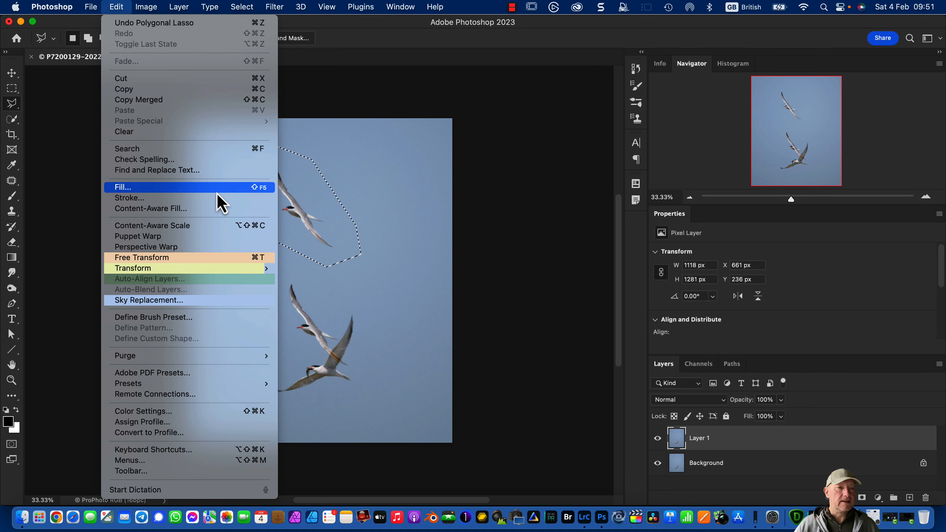
click(228, 198)
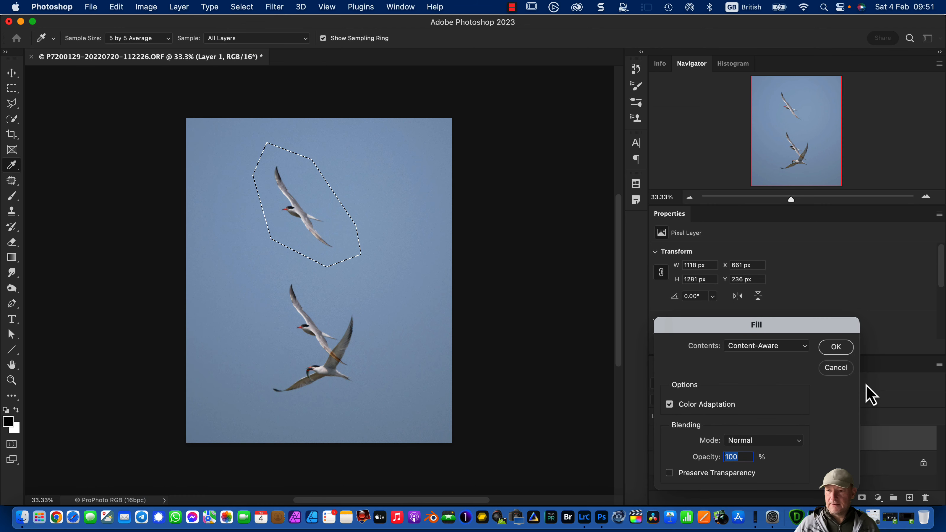
drag(772, 332, 594, 174)
click(589, 188)
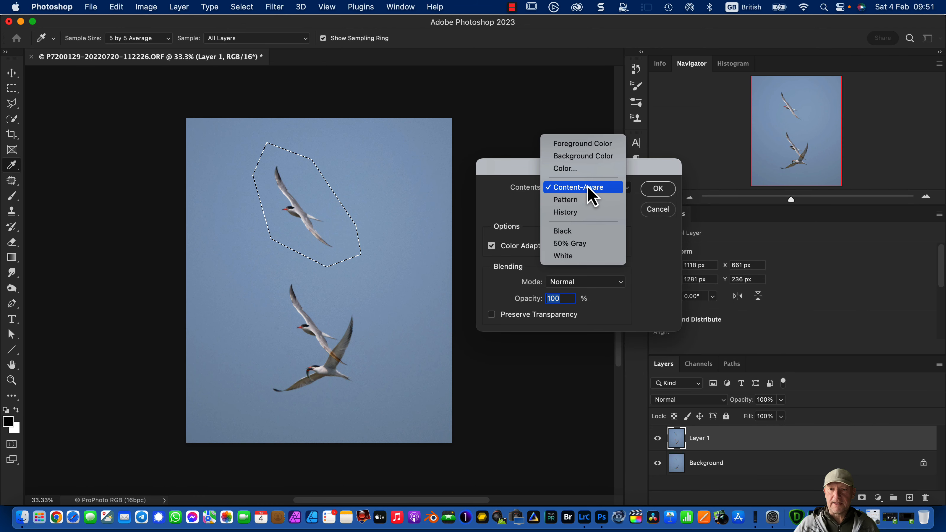
click(589, 190)
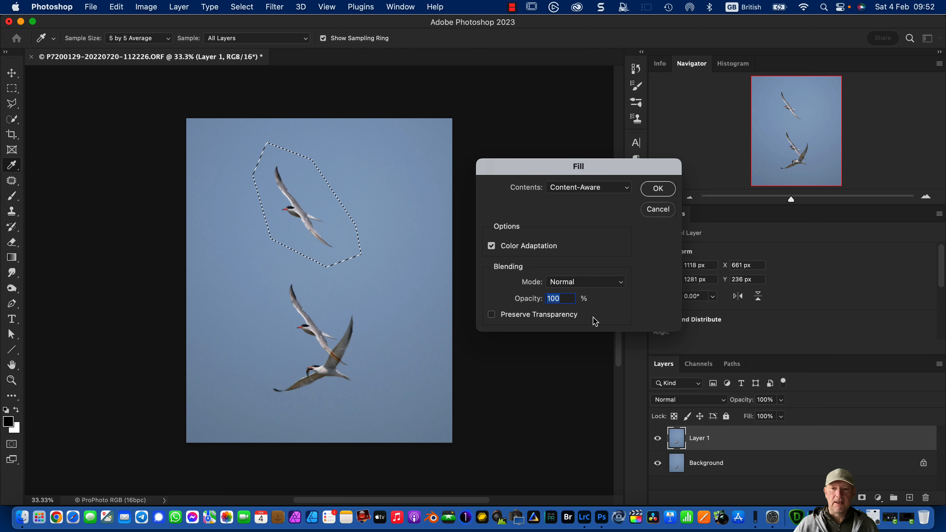
click(573, 319)
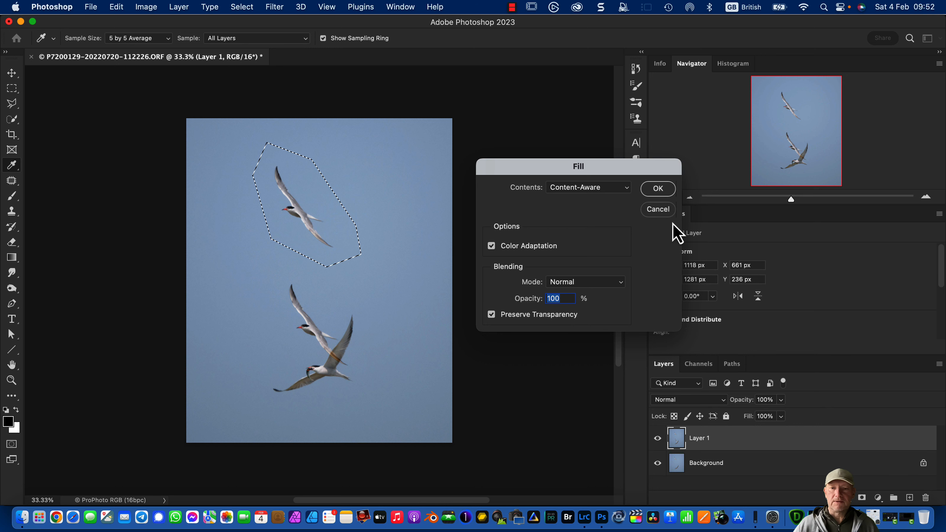
click(662, 190)
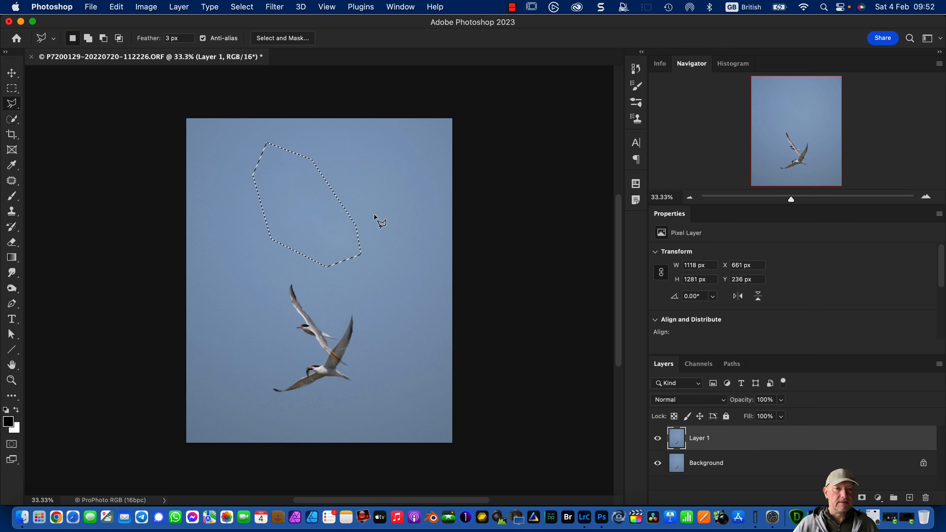
key(super+d)
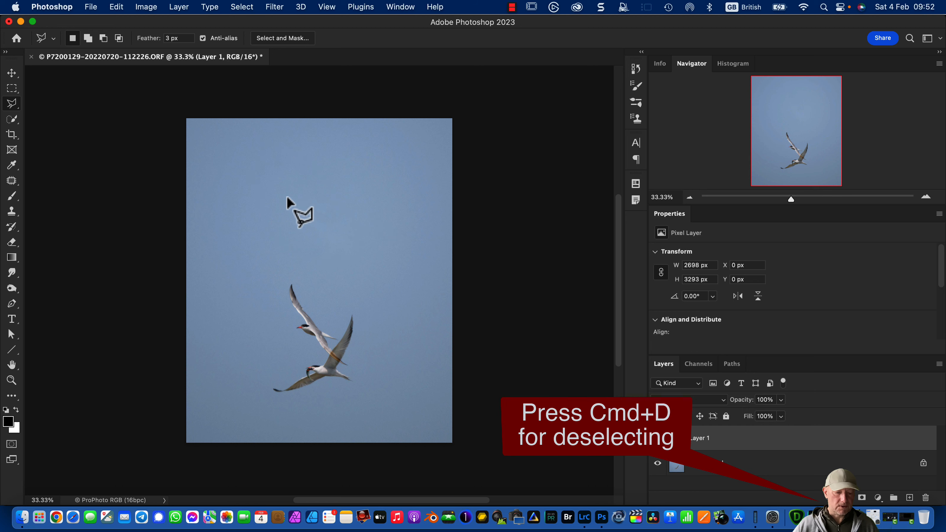
Inspect the filled sky where the upper tern was up close, and return to the whole image.
key(z)
drag(285, 197, 394, 277)
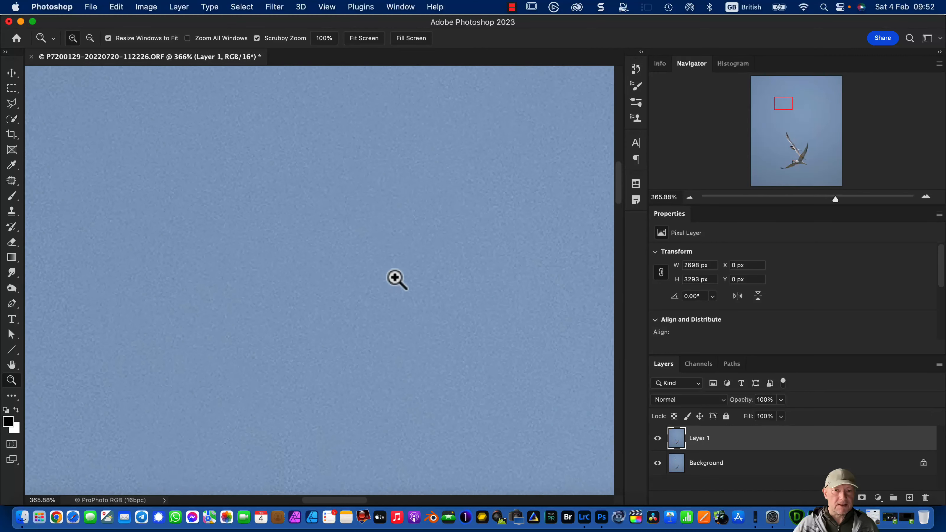
key(l)
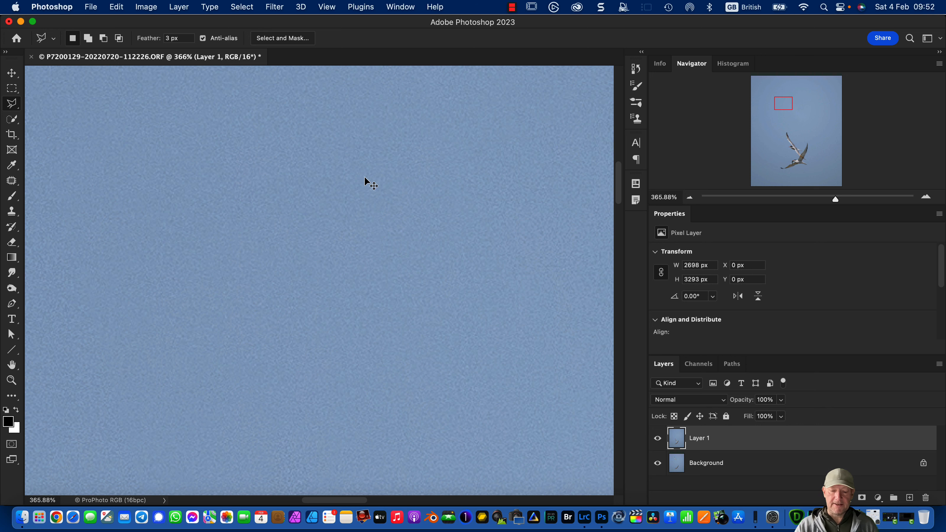
key(super+0)
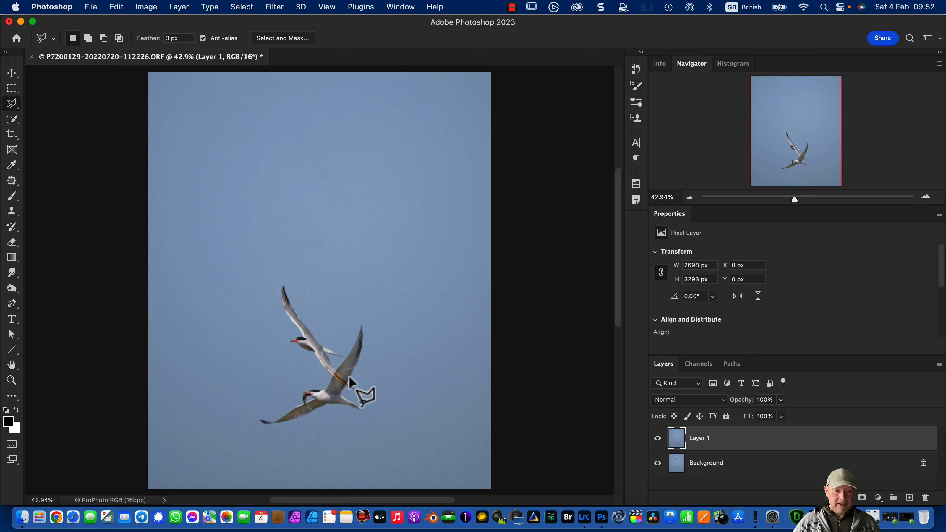
Examine up close the discoloured area where the upper tern's wing crosses the lower tern's raised wing.
key(z)
drag(344, 381, 418, 446)
key(l)
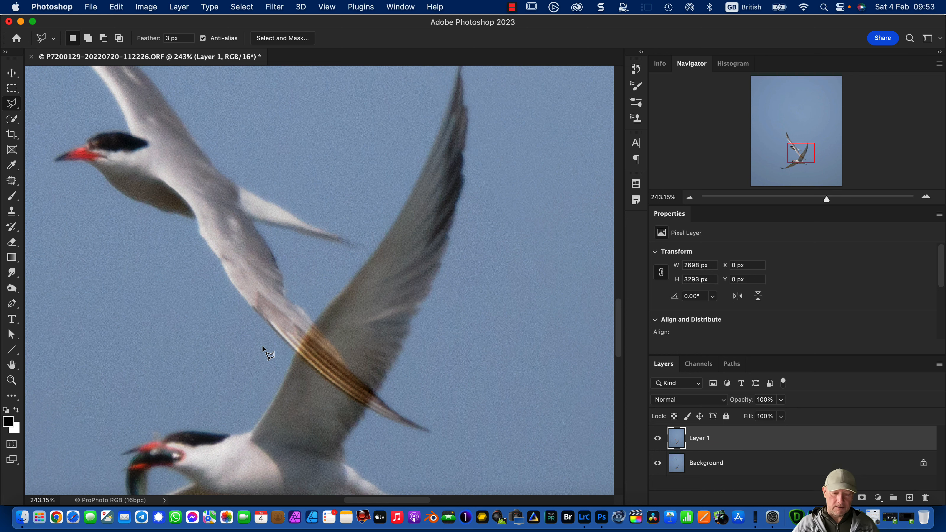
key(z)
drag(461, 381, 380, 296)
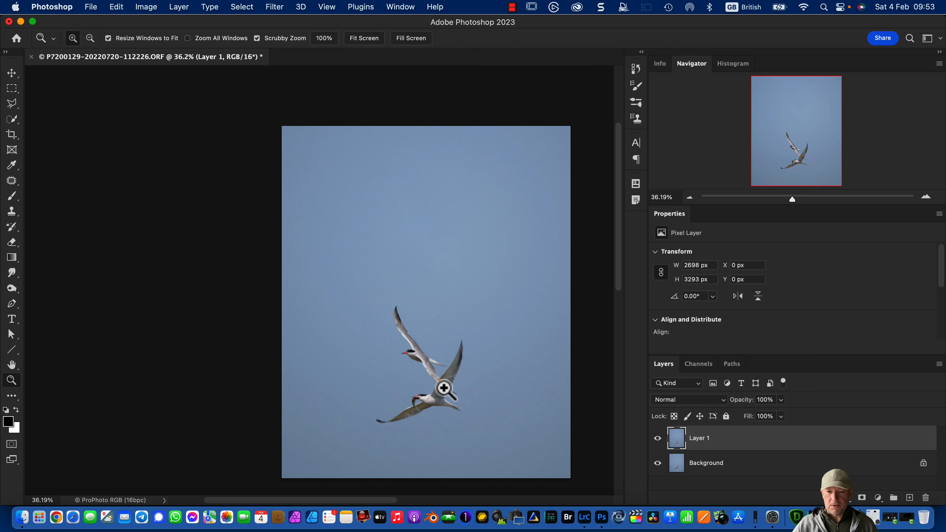
drag(444, 387, 667, 525)
key(l)
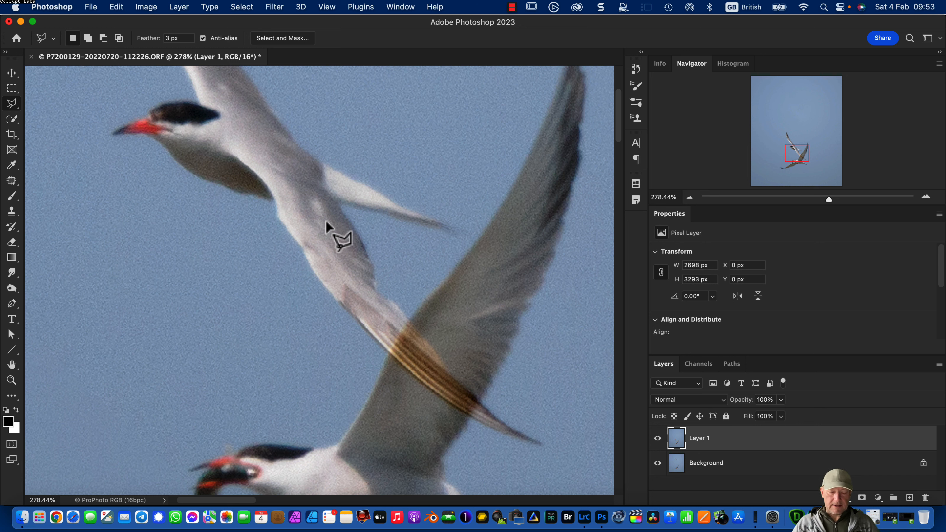
key(h)
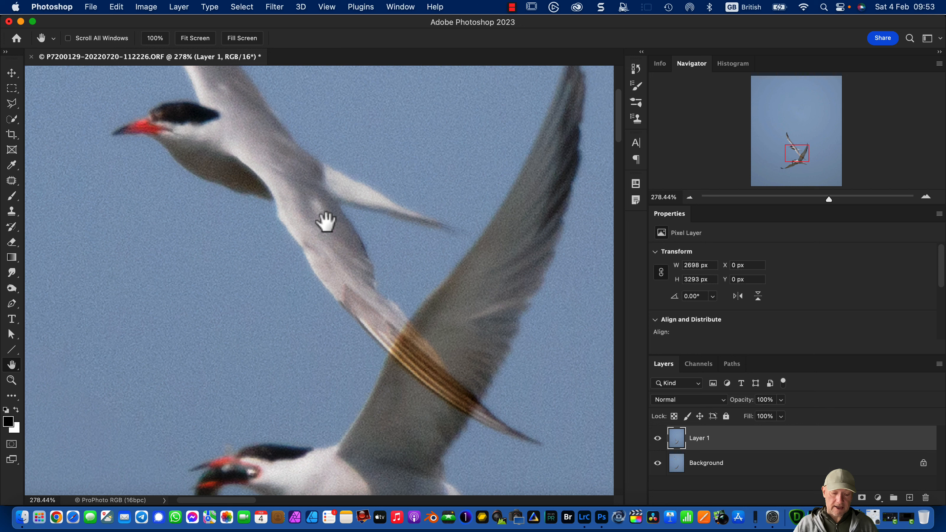
key(l)
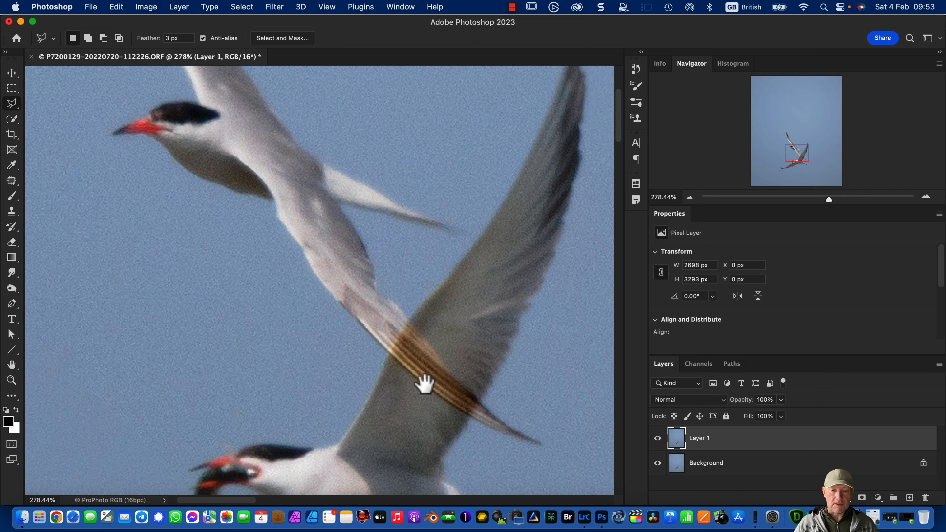
drag(433, 380, 422, 313)
drag(370, 287, 372, 262)
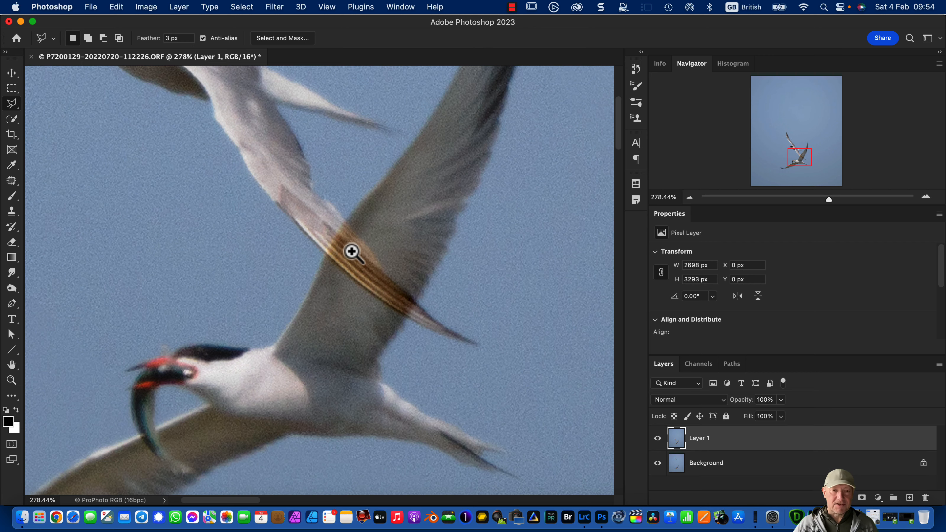
key(z)
drag(346, 245, 424, 308)
key(l)
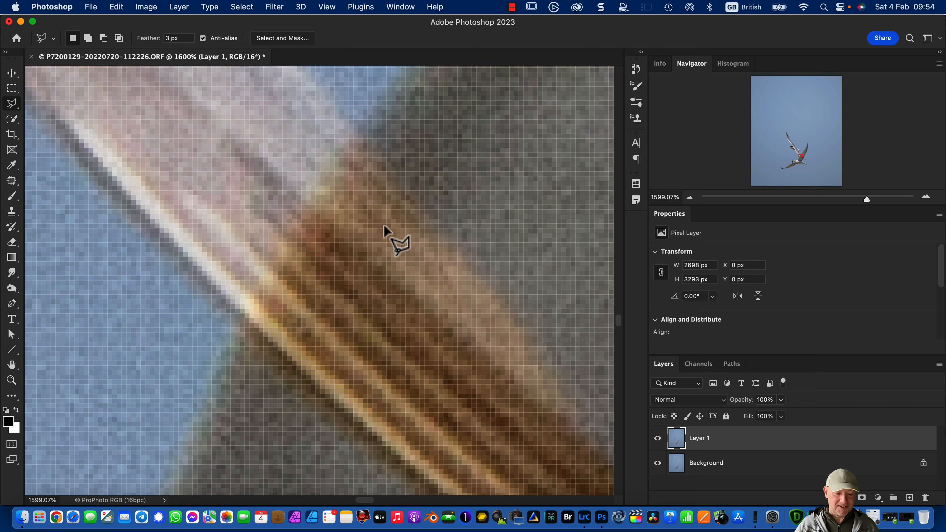
key(z)
drag(425, 268, 382, 254)
key(l)
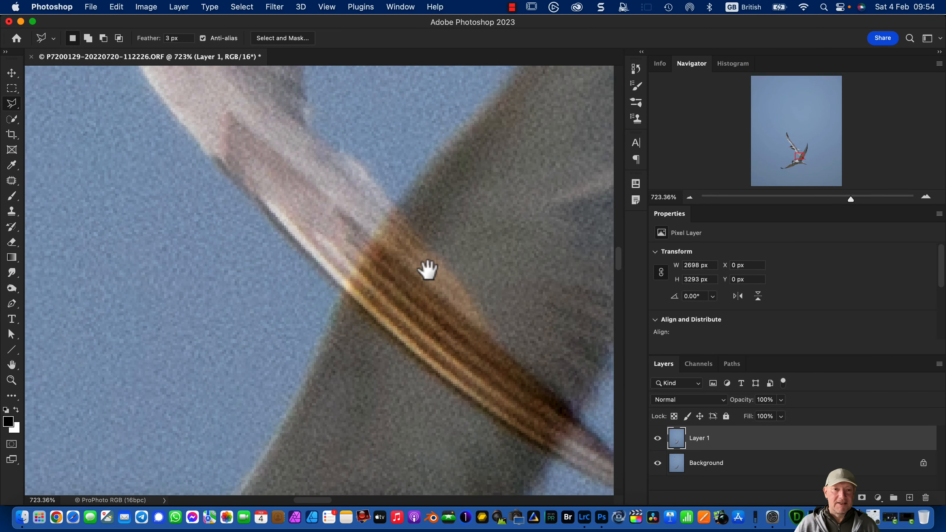
drag(431, 272, 312, 190)
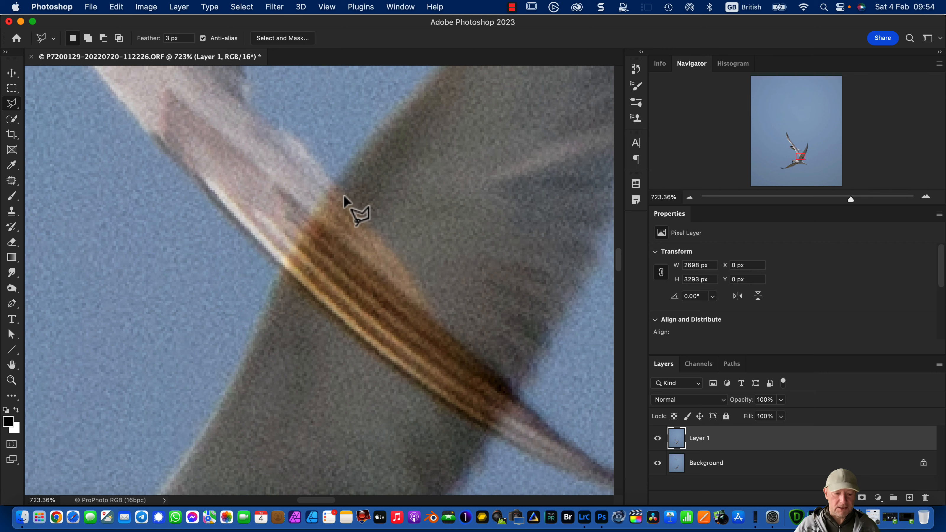
Outline the discoloured wing overlap with a Polygonal Lasso selection of about 128 by 149 px and hide it with a layer mask on Layer 1.
scroll(344, 201, up, 5)
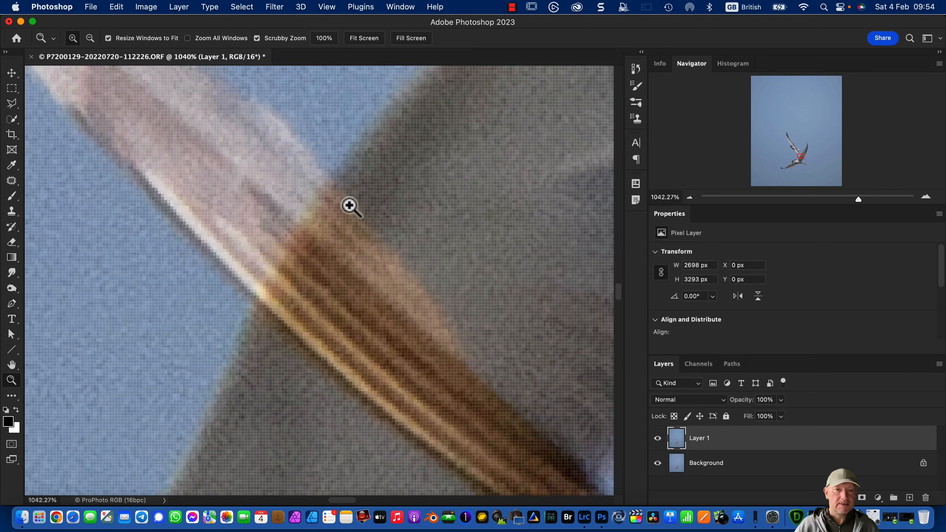
key(z)
drag(342, 202, 322, 190)
key(l)
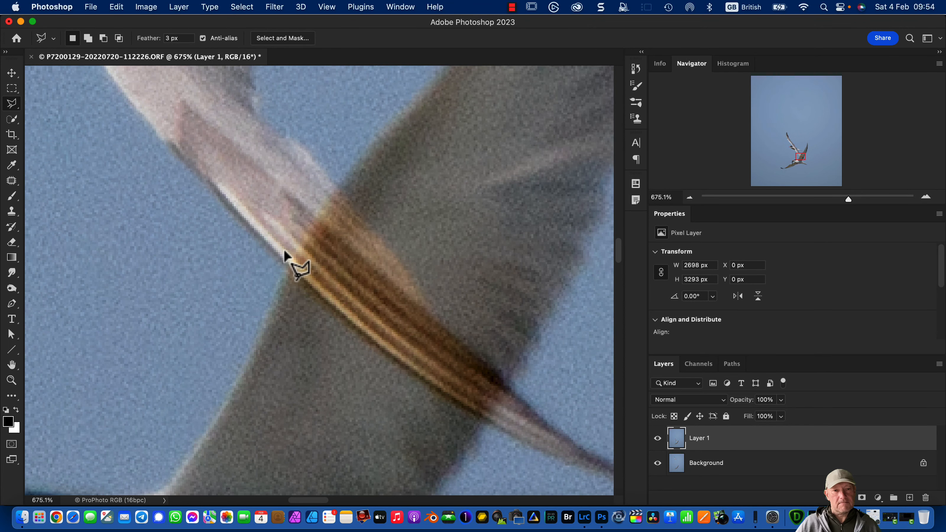
click(339, 187)
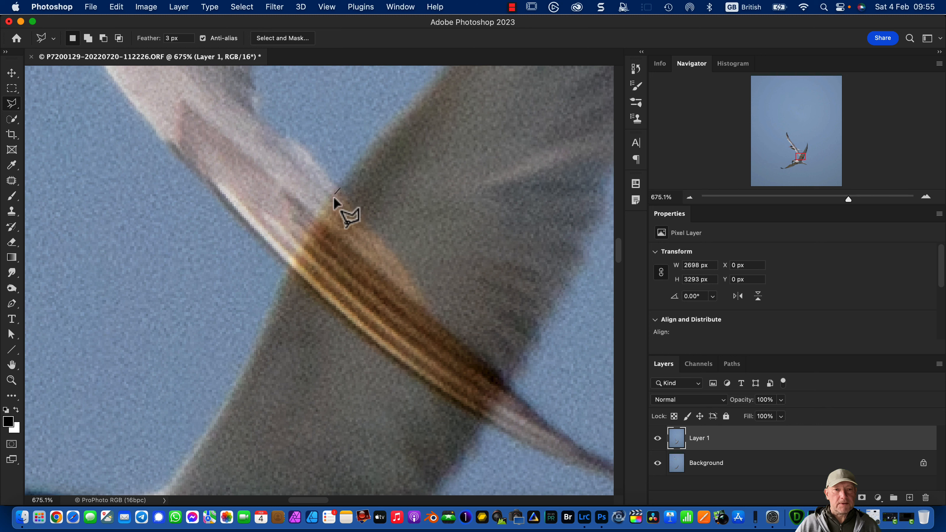
click(289, 274)
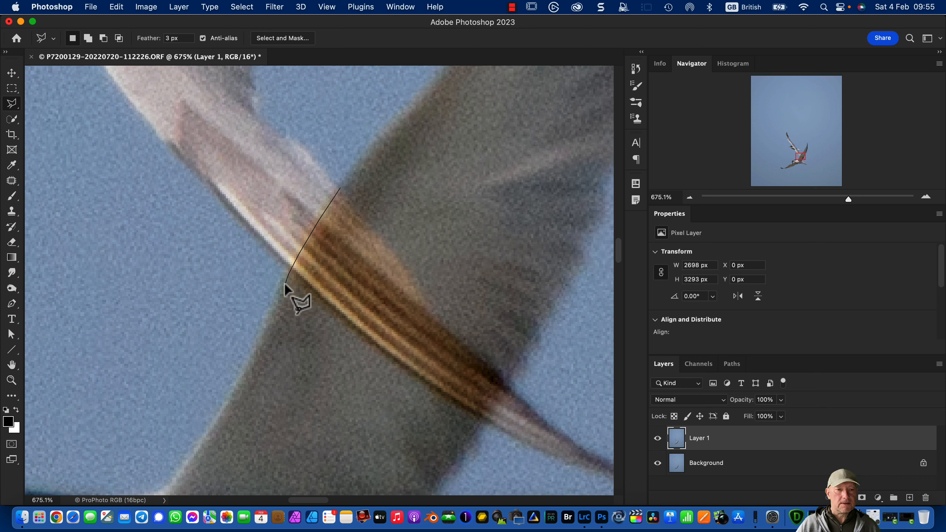
click(286, 284)
click(326, 357)
click(446, 434)
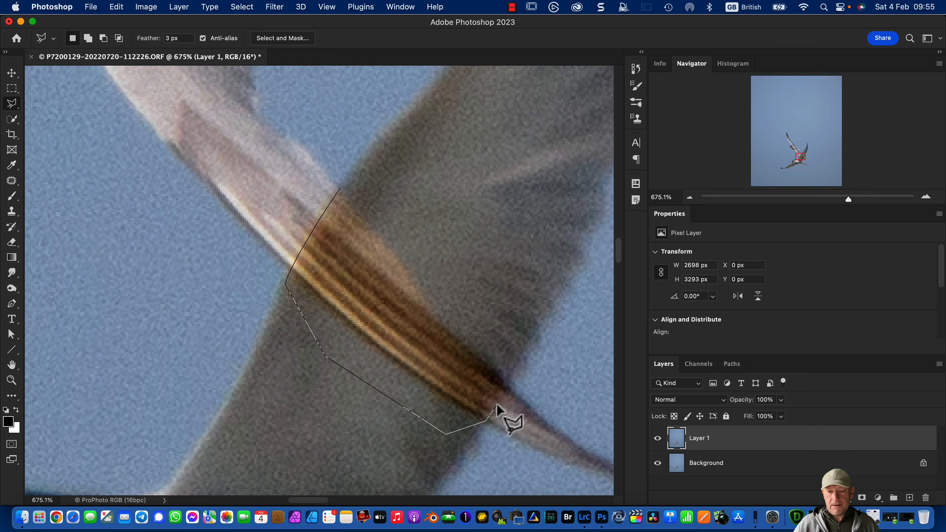
click(508, 389)
click(513, 354)
click(439, 163)
click(317, 184)
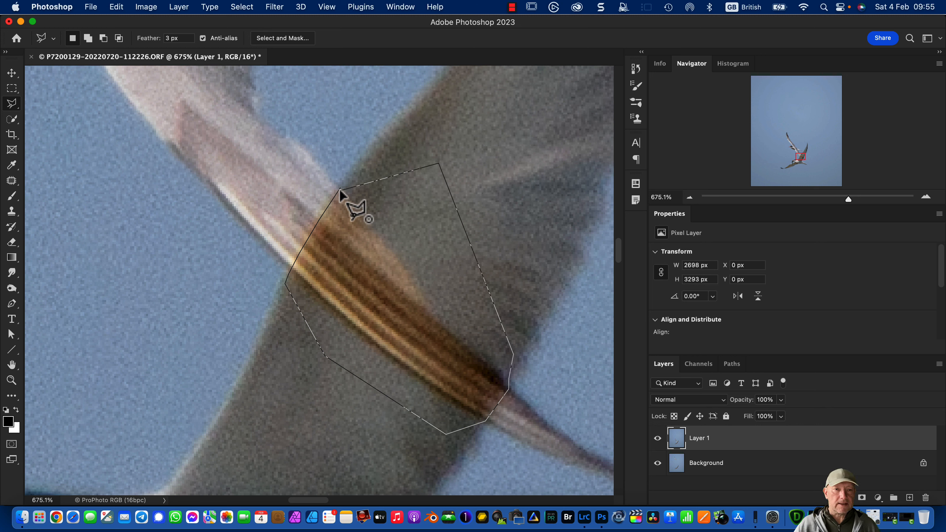
click(340, 191)
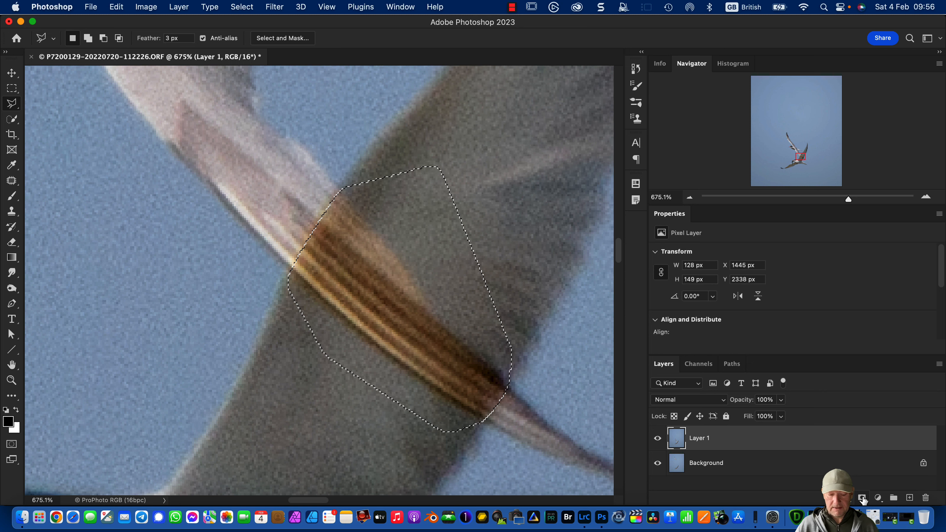
click(862, 499)
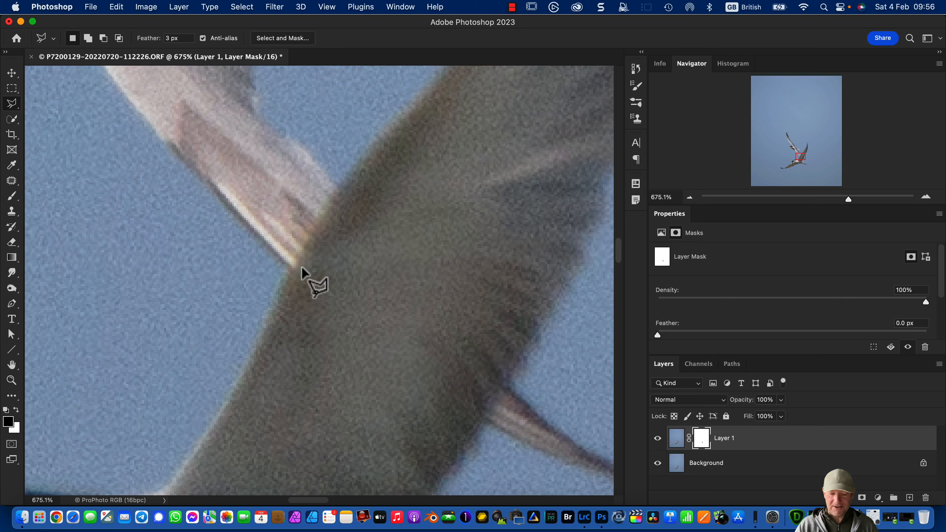
key(super+0)
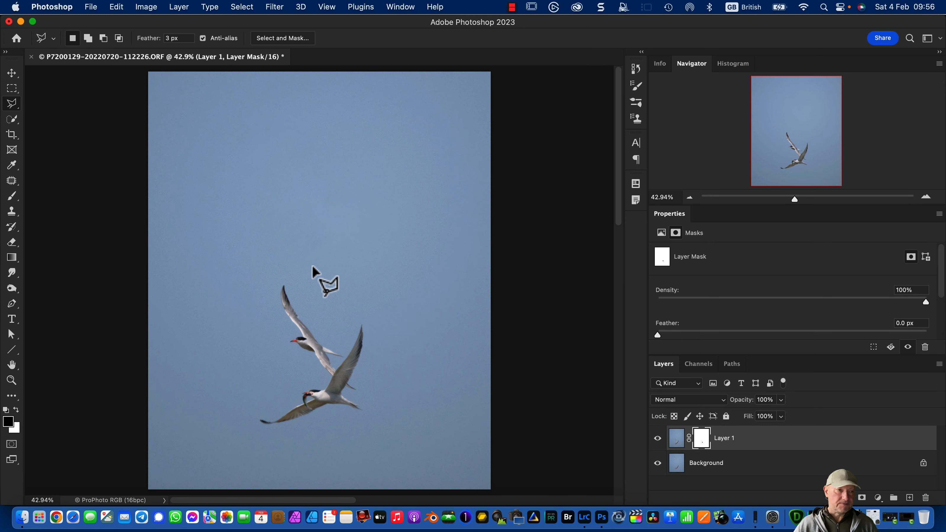
Shrink a 4:5 crop frame to about 1326 by 1658 px around the two terns.
click(12, 134)
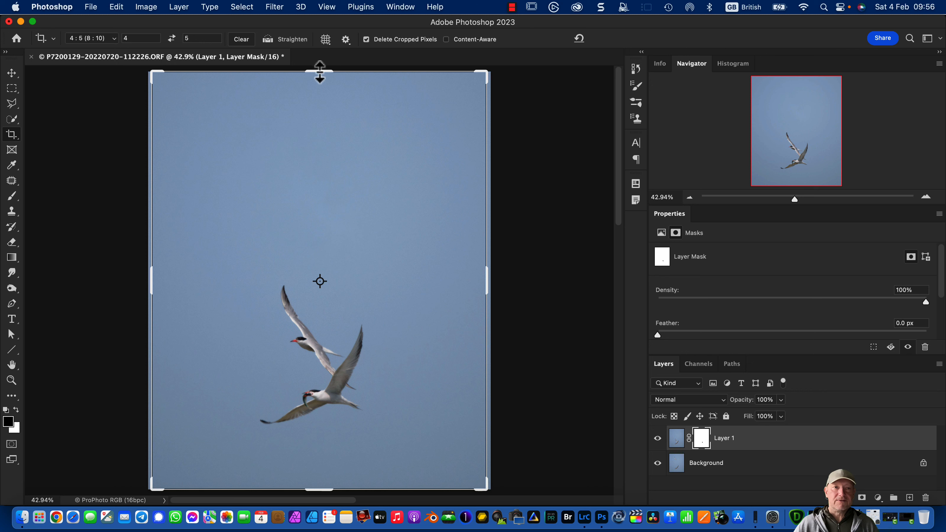
drag(319, 72, 346, 166)
drag(318, 394, 317, 386)
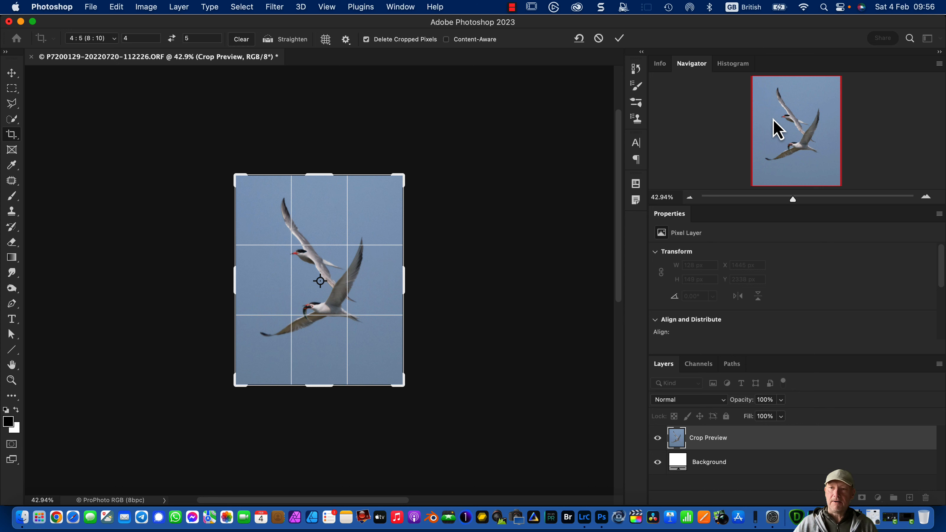
Turn off snapping and shift the photo slightly right and down inside the crop frame to centre the terns.
click(328, 7)
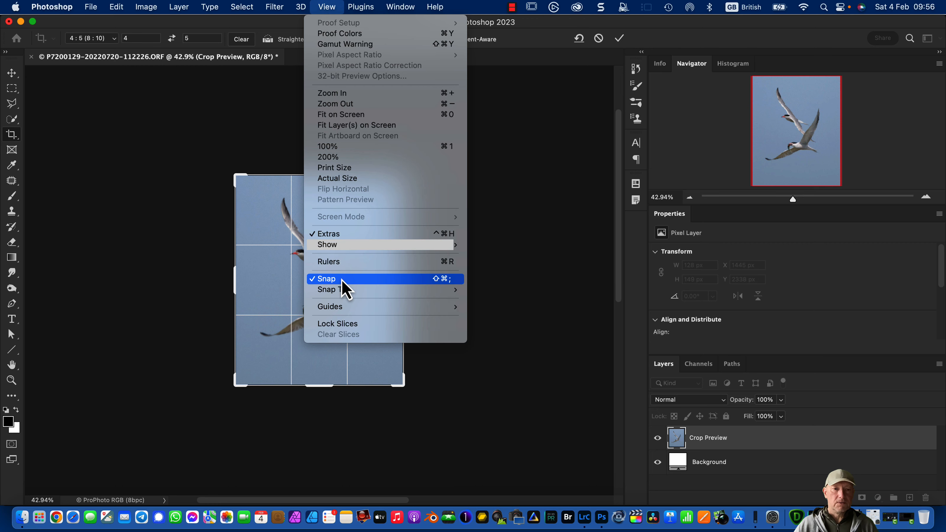
click(323, 280)
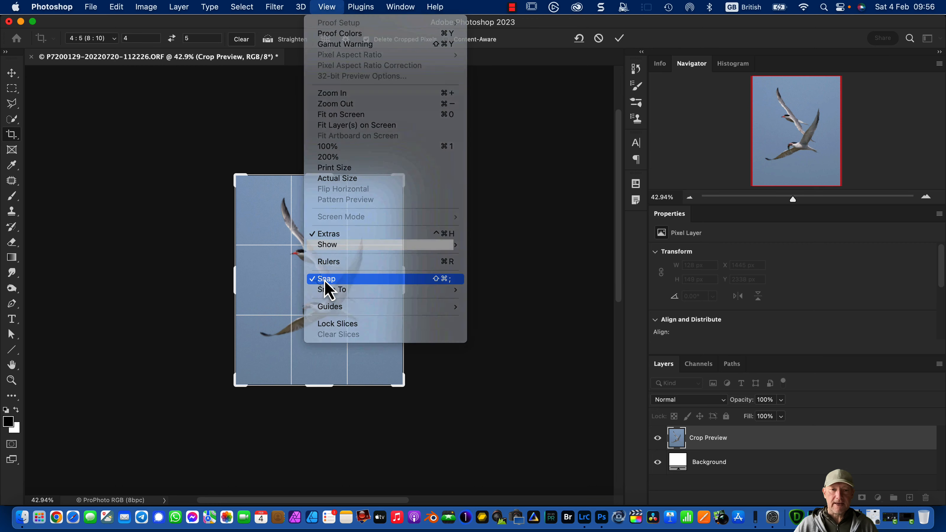
drag(366, 291, 370, 292)
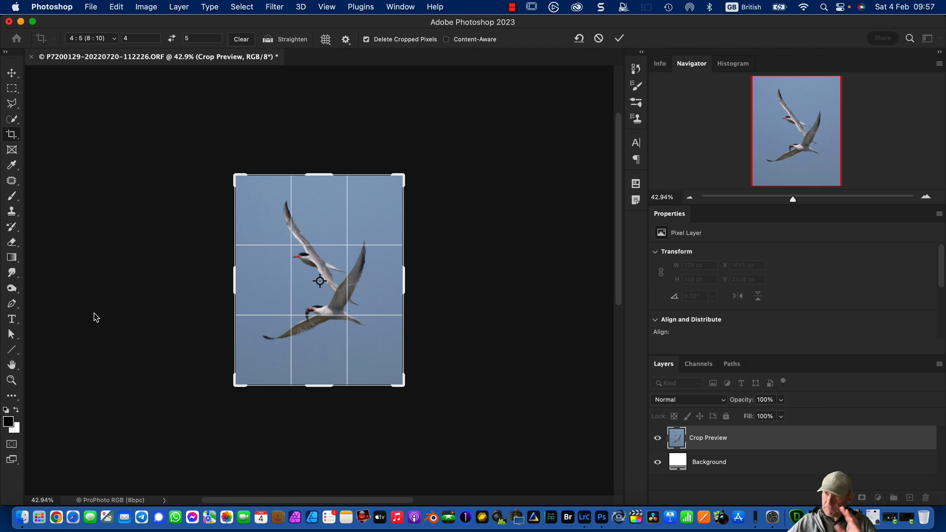
drag(318, 222, 317, 216)
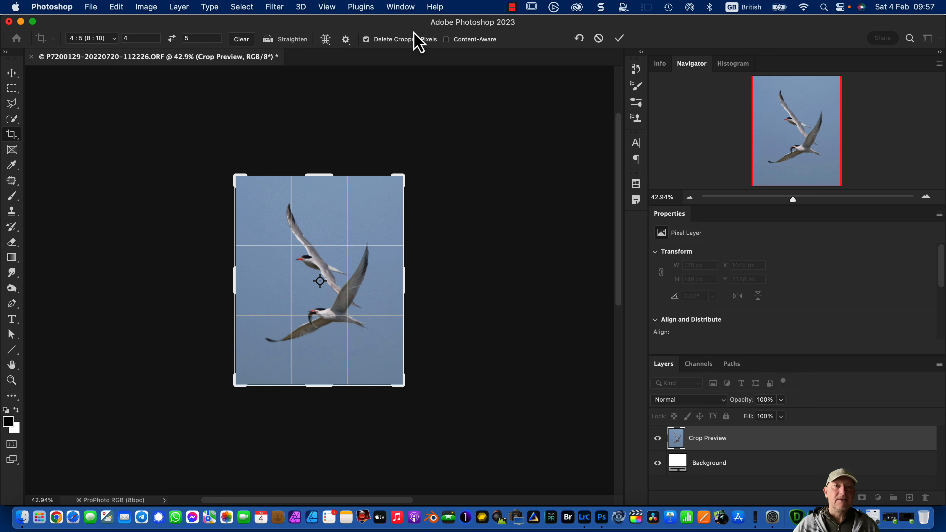
Apply the crop with Delete Cropped Pixels enabled and fit the cropped image to the screen.
click(367, 40)
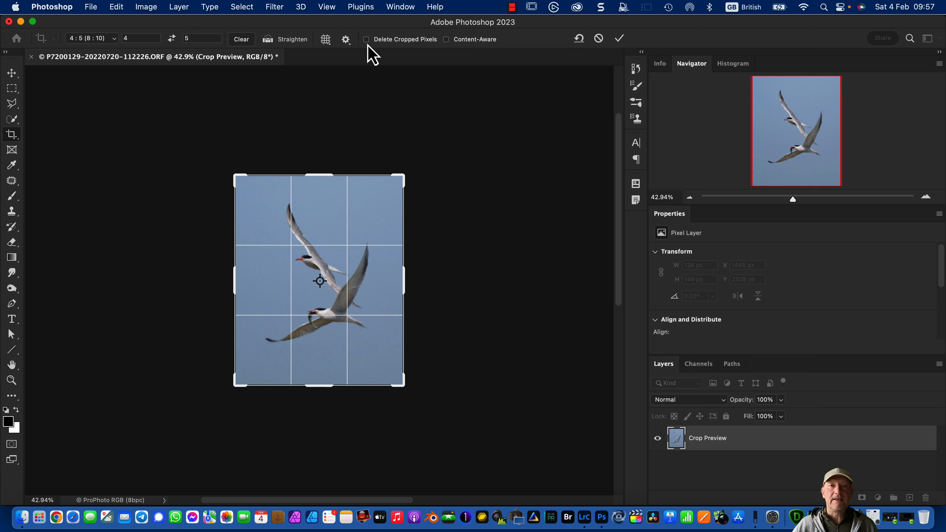
click(366, 41)
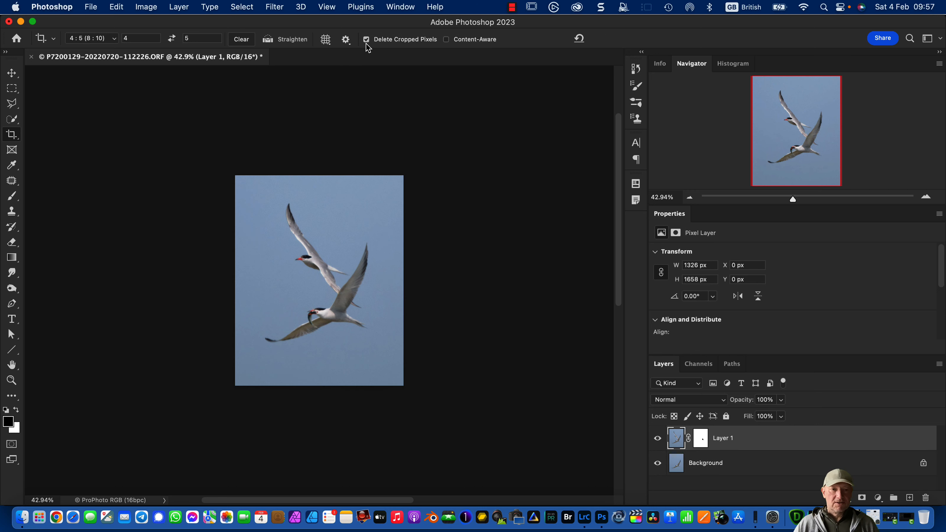
key(h)
key(super+0)
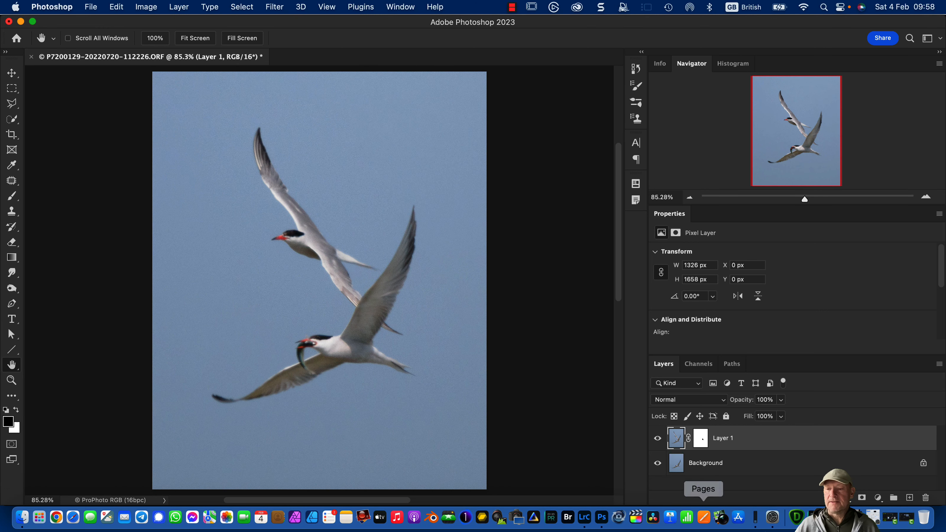
right_click(806, 436)
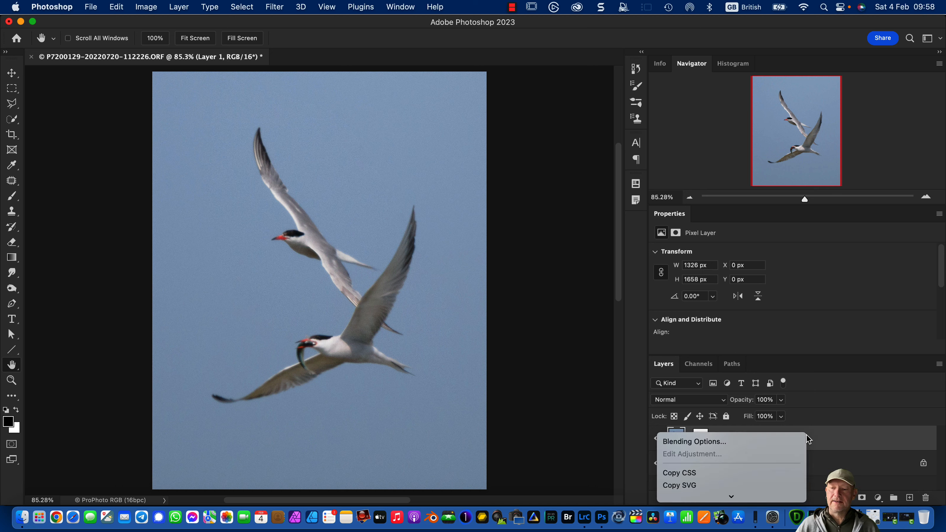
scroll(779, 455, down, 10)
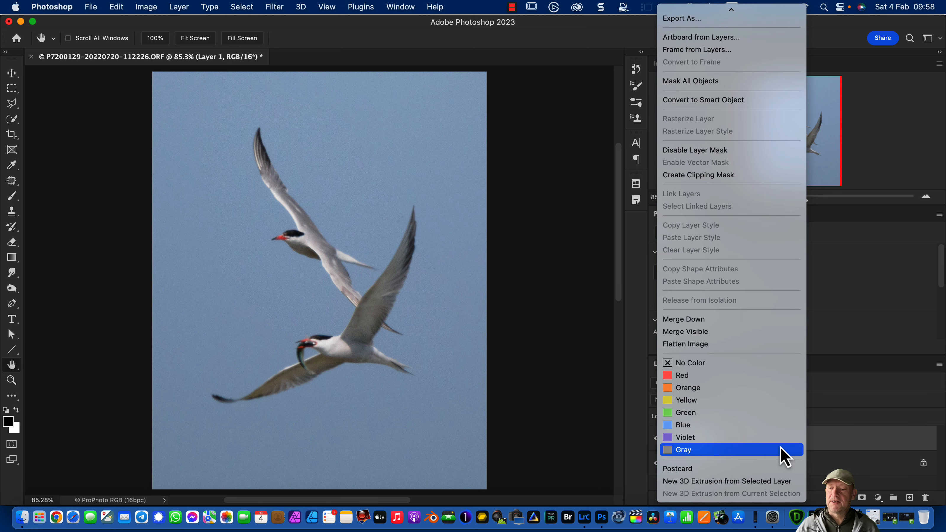
click(857, 450)
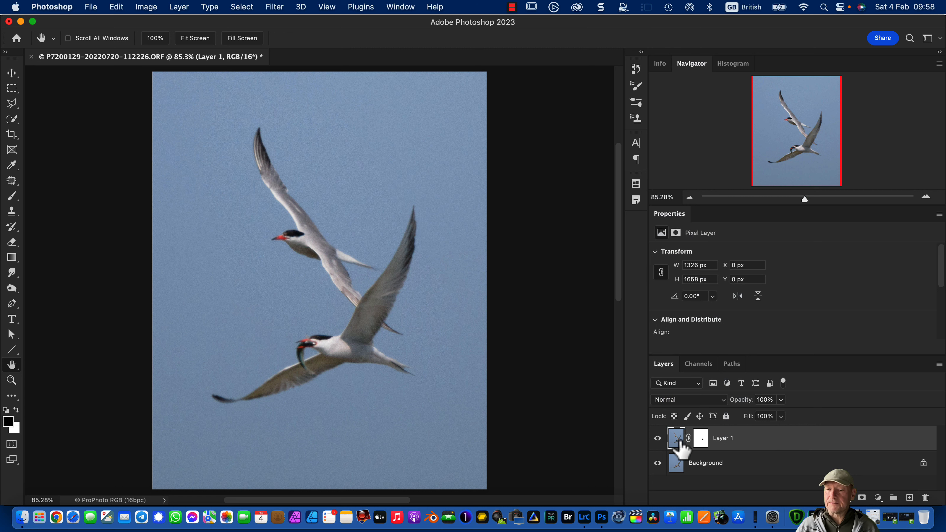
right_click(681, 451)
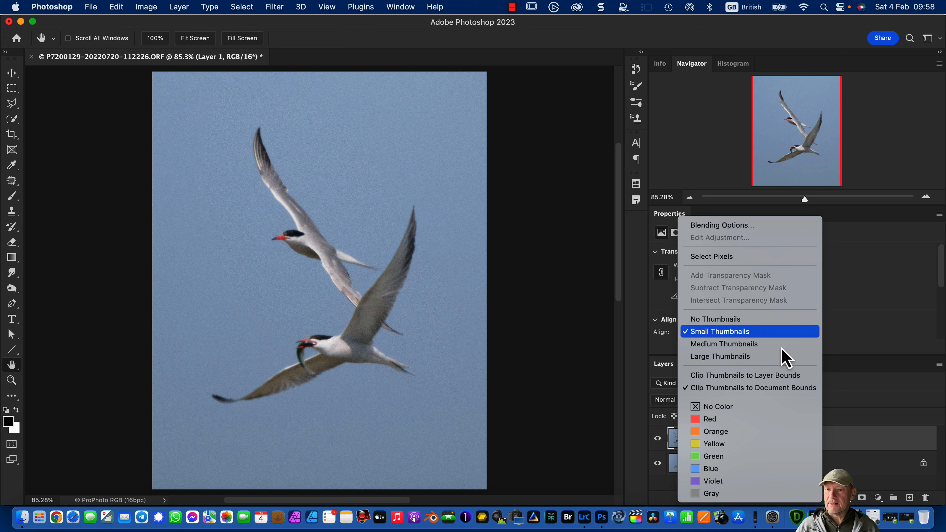
click(855, 446)
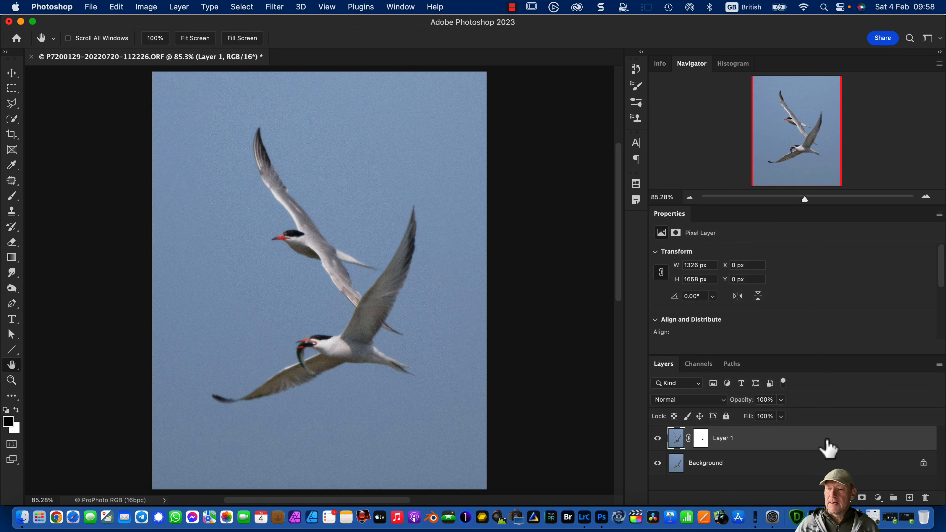
right_click(698, 444)
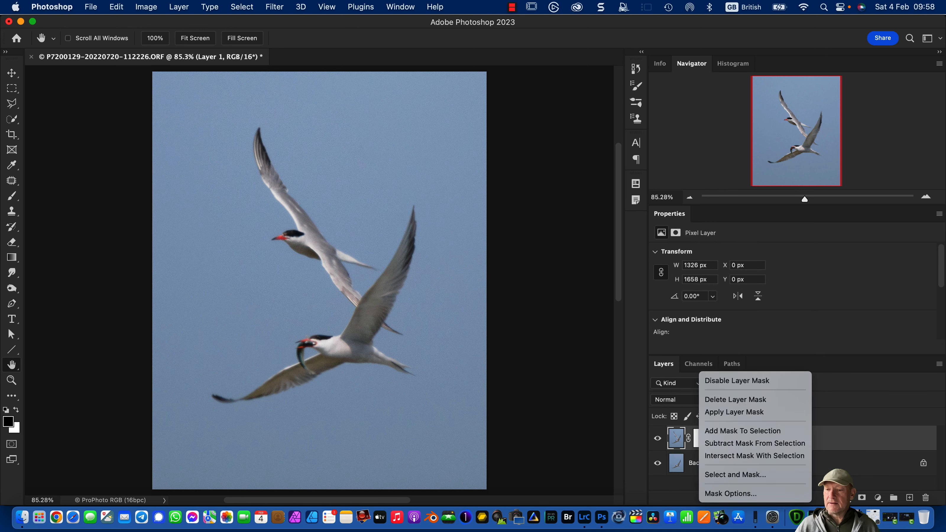
click(820, 449)
Flatten the masked Layer 1 and the Background into a single layer.
right_click(810, 445)
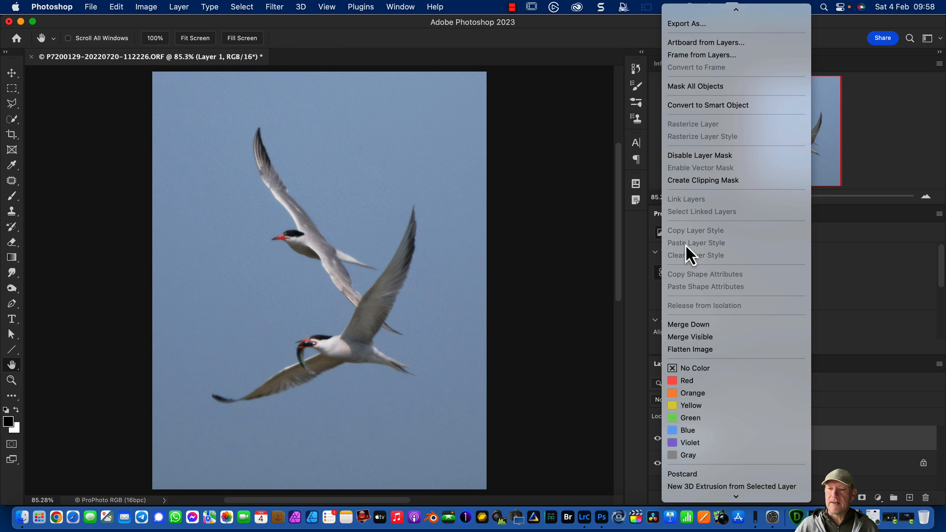
click(713, 352)
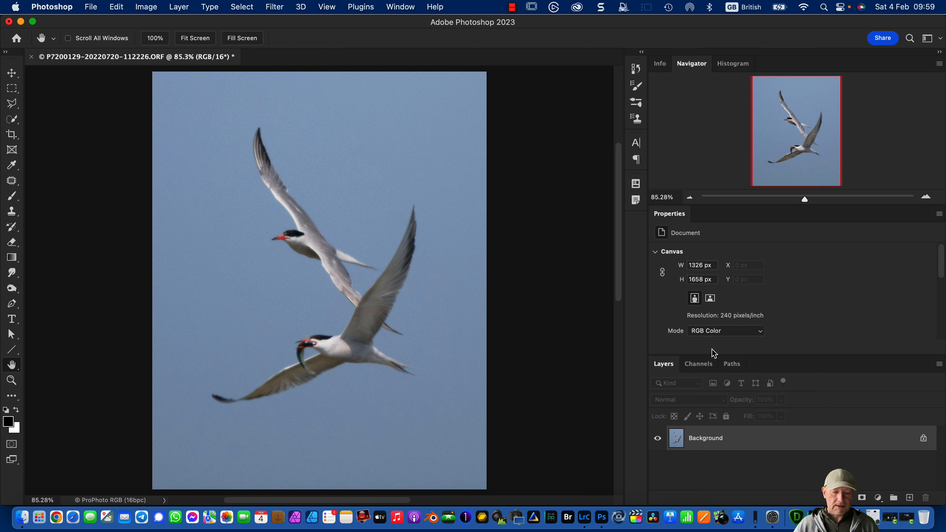
Close the flattened tern document, saving its changes, and switch to Lightroom Classic.
key(super+w)
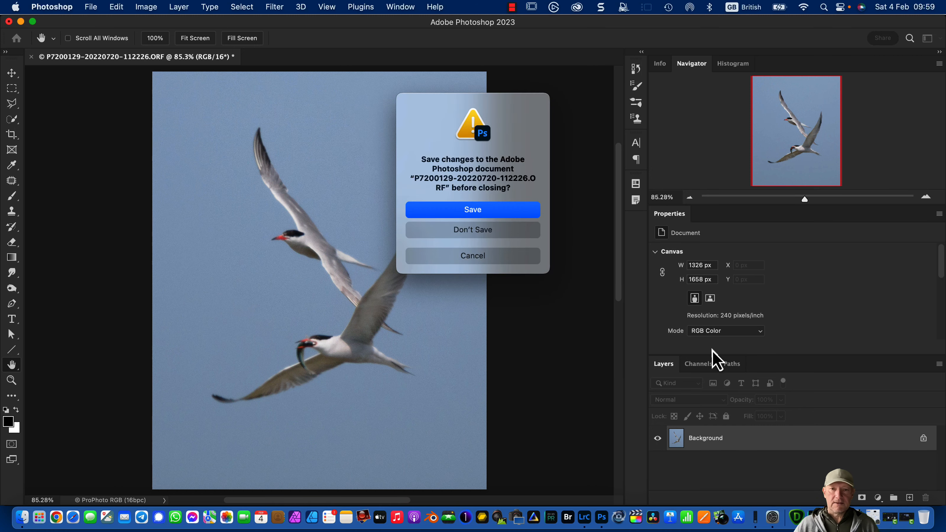
click(491, 210)
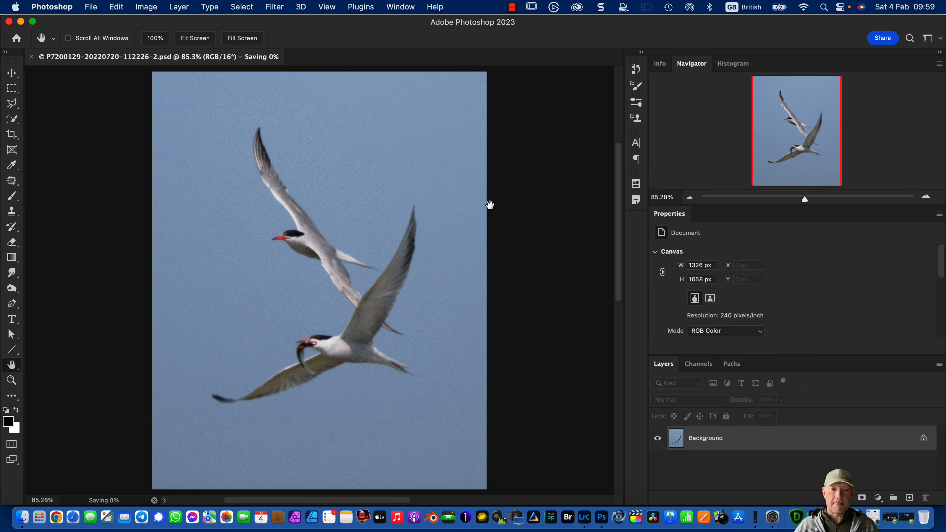
key(super+Tab)
key(super+Tab)
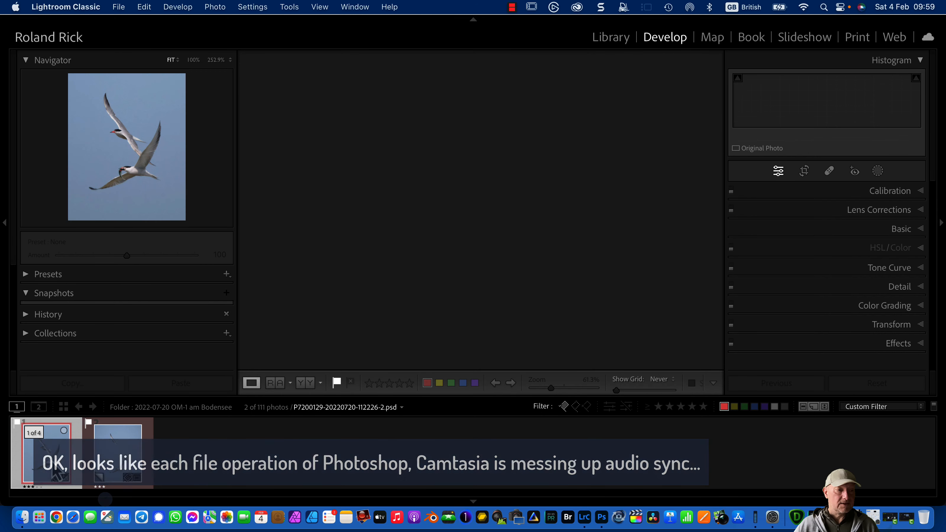
Label the edited tern photo green and add green-labelled photos to the library's colour filter.
key(8)
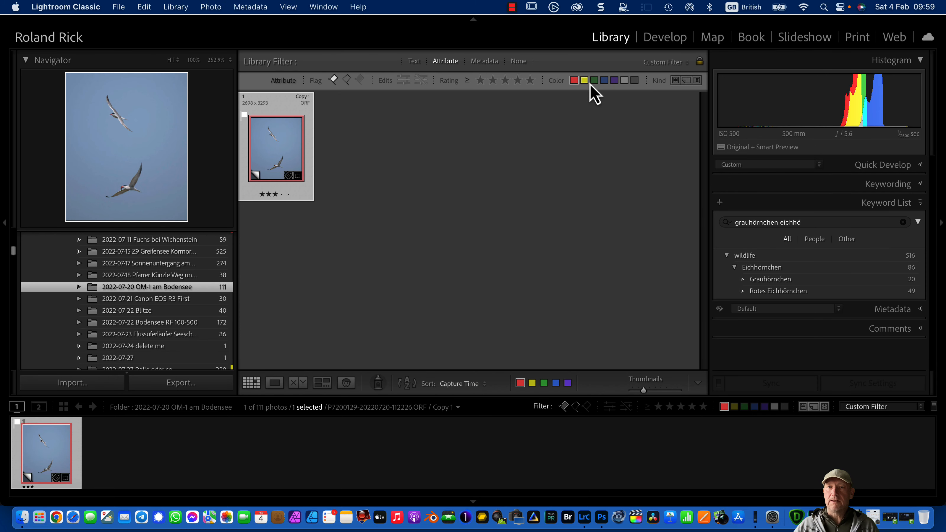
click(595, 80)
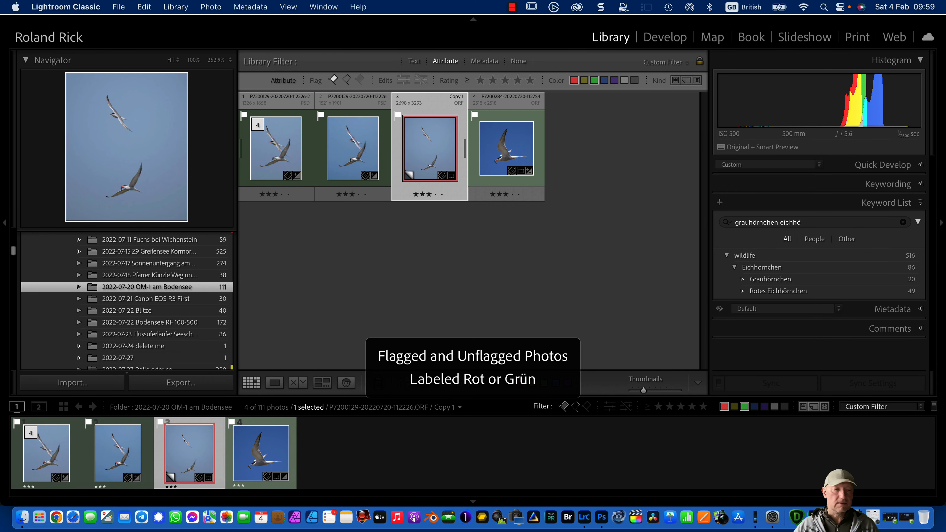
click(332, 454)
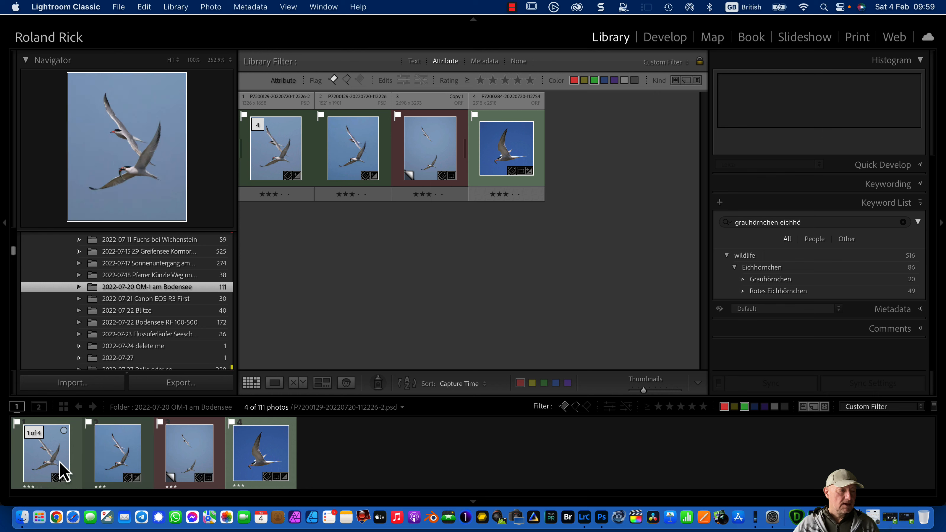
click(37, 461)
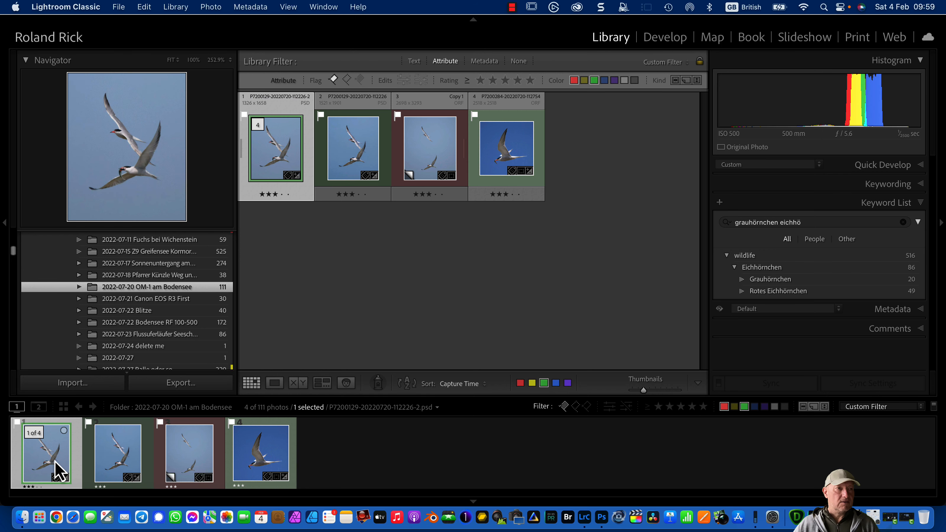
double_click(59, 474)
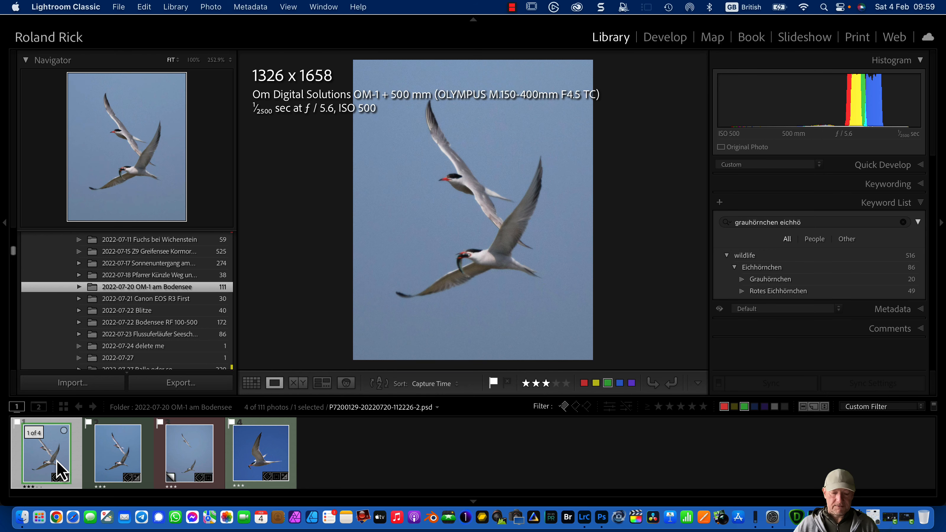
key(f)
click(510, 320)
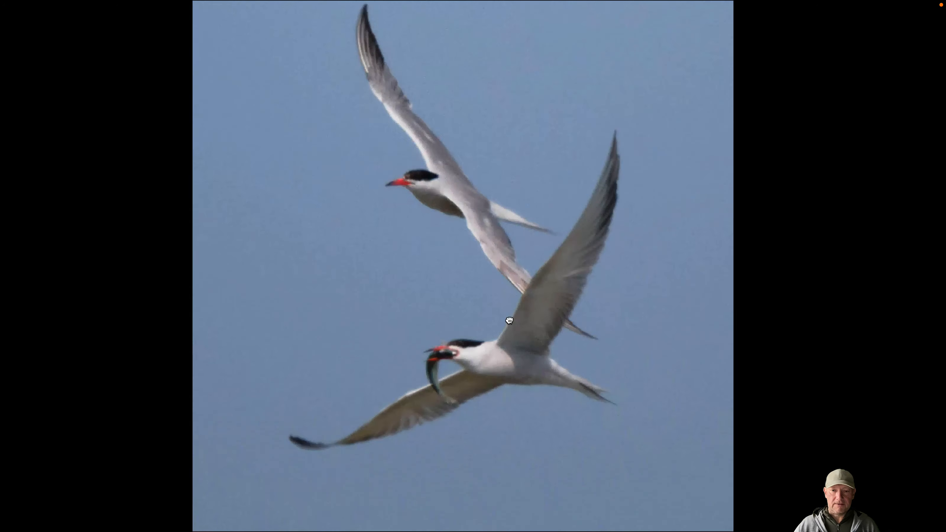
click(510, 320)
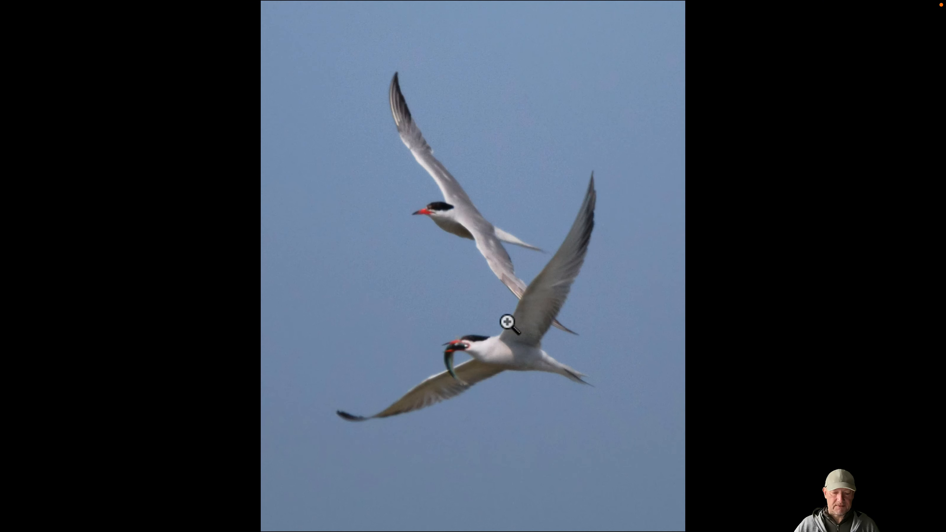
key(f)
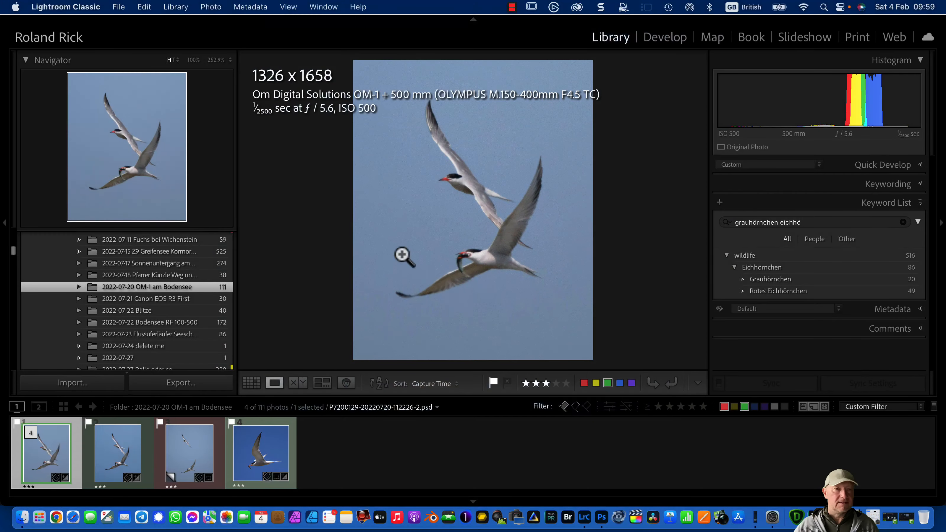
Set the zoom toggle between Fit and 100%, and examine the tern photo full screen at 100%.
click(193, 60)
click(171, 59)
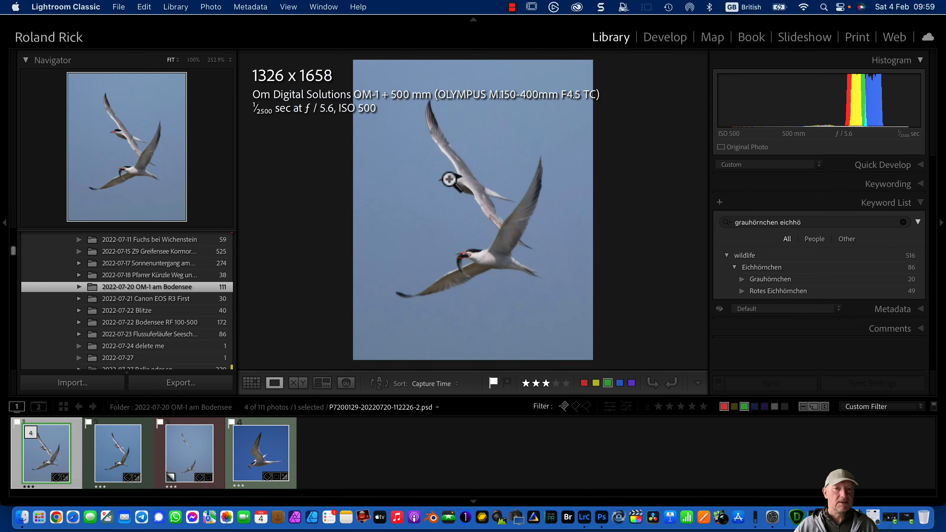
key(f)
click(544, 226)
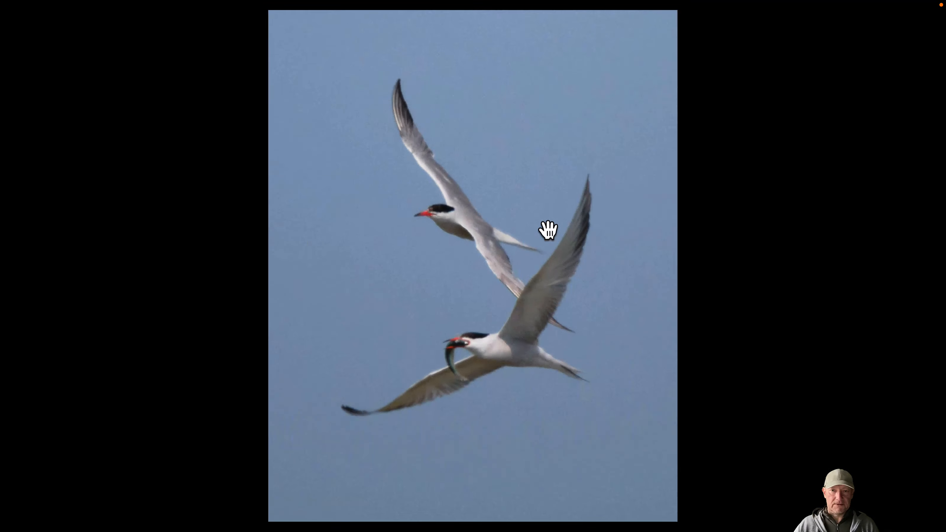